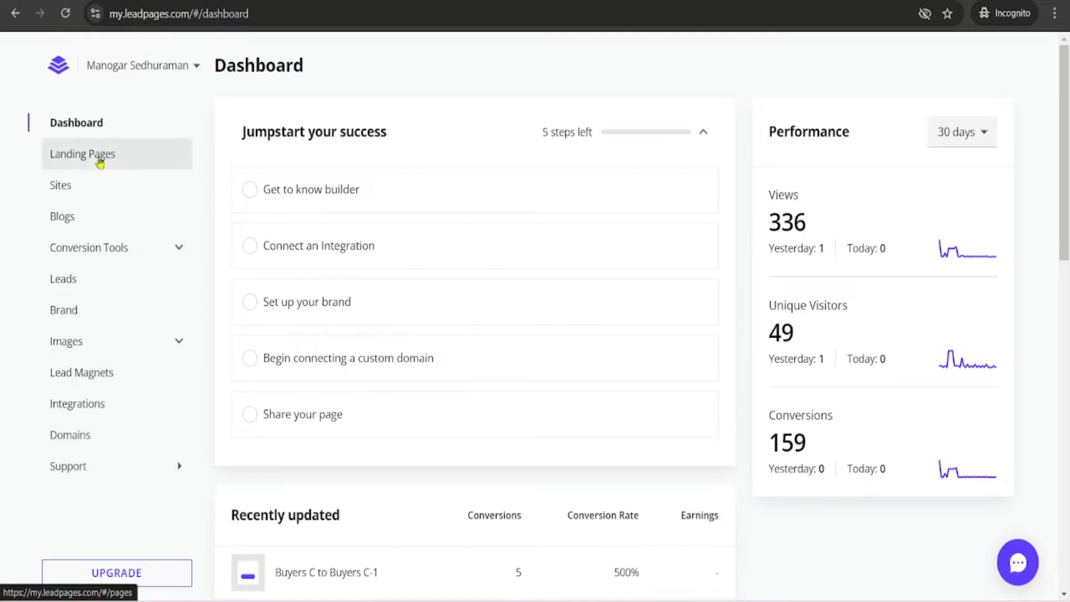
- Start a new landing page from the Landing Pages list and sort the templates by Conversion Rate
click(100, 158)
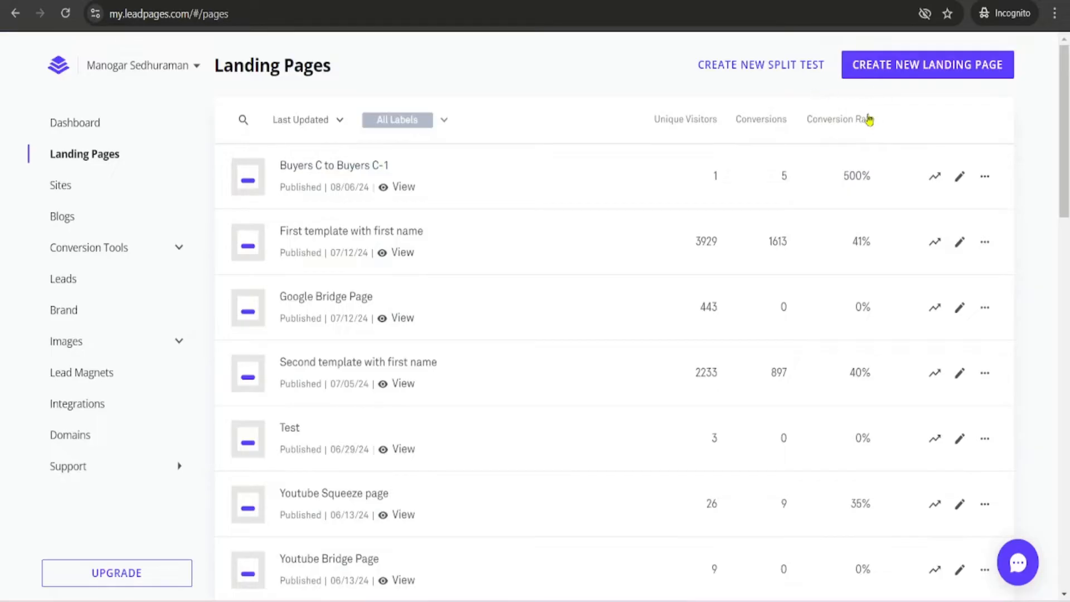
click(899, 68)
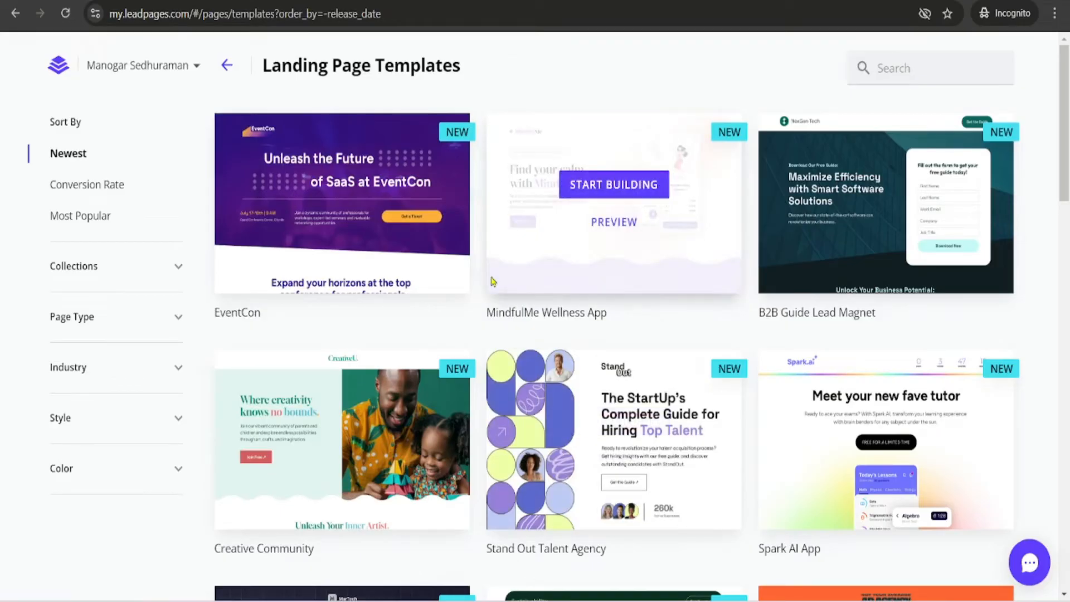
click(102, 189)
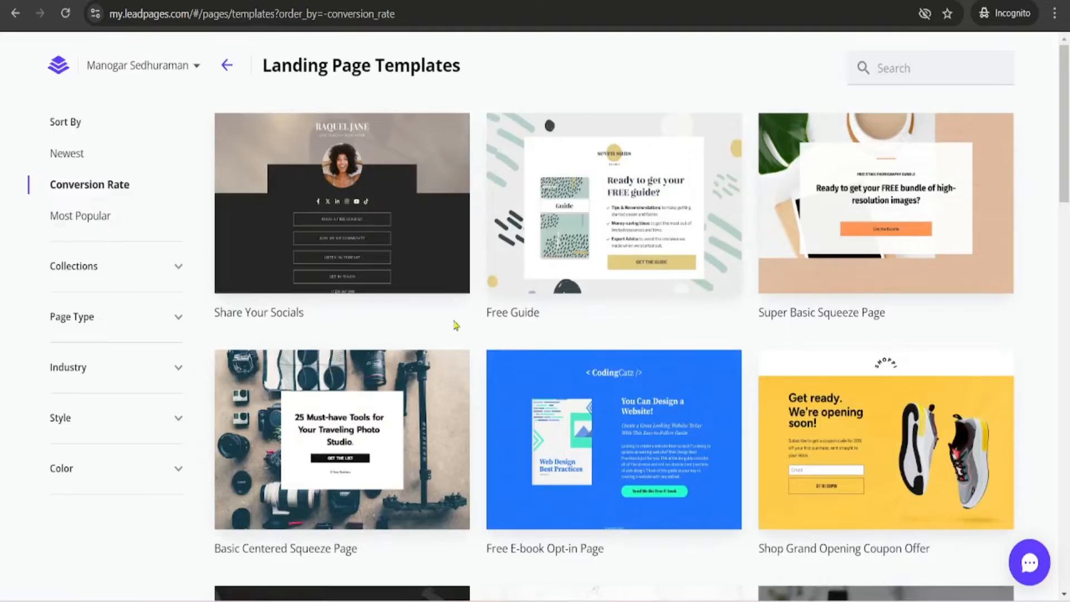
mouse_move(384, 233)
mouse_move(580, 281)
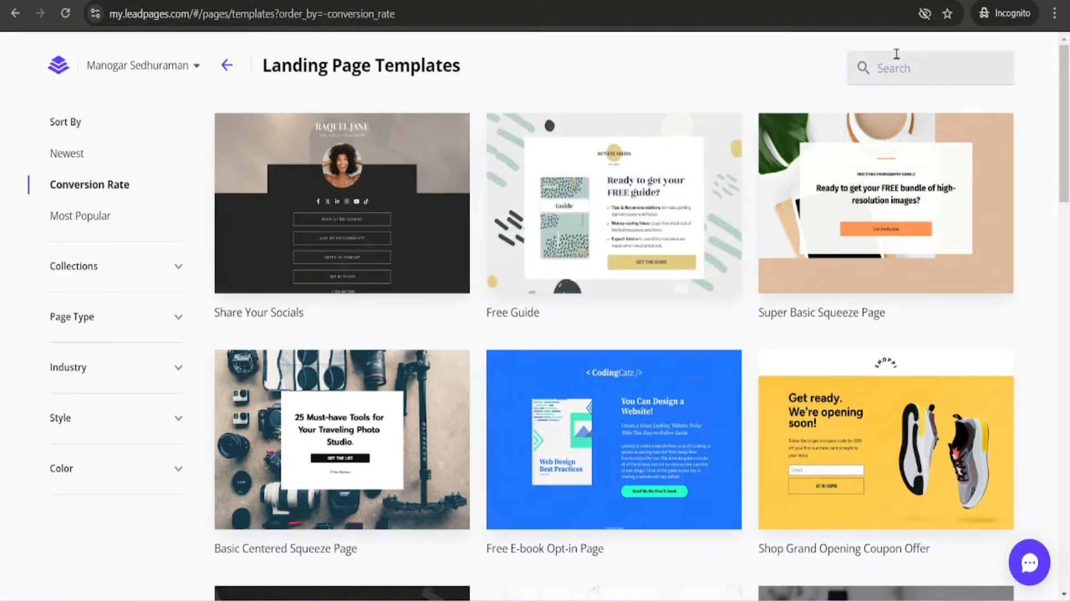
- Search the templates for Blank, start building from the Blank template, and continue with the page name Test 27.08.24
click(893, 70)
text(B)
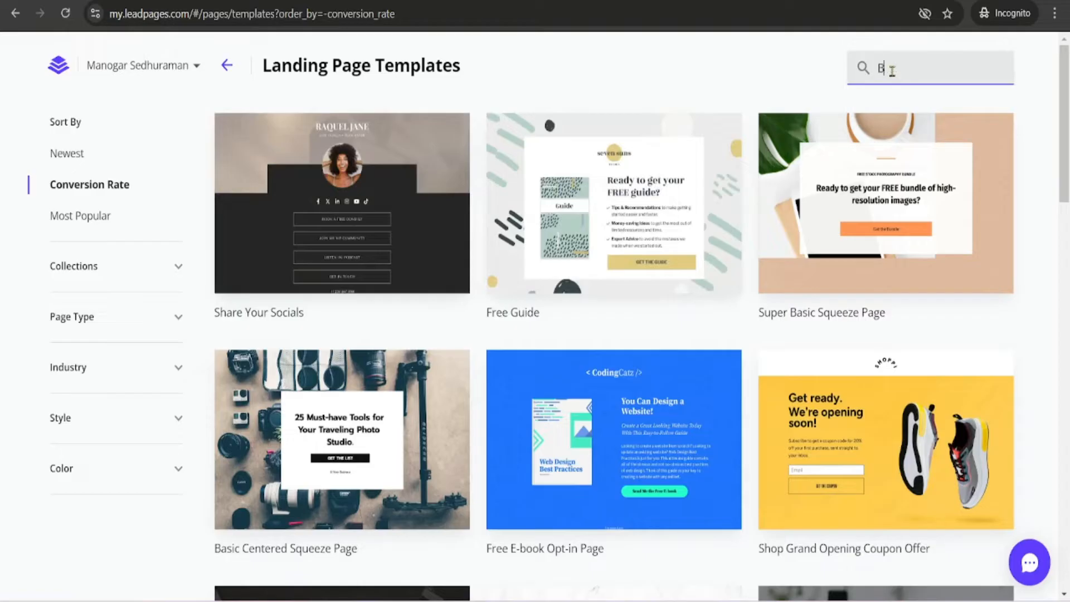
text(lan)
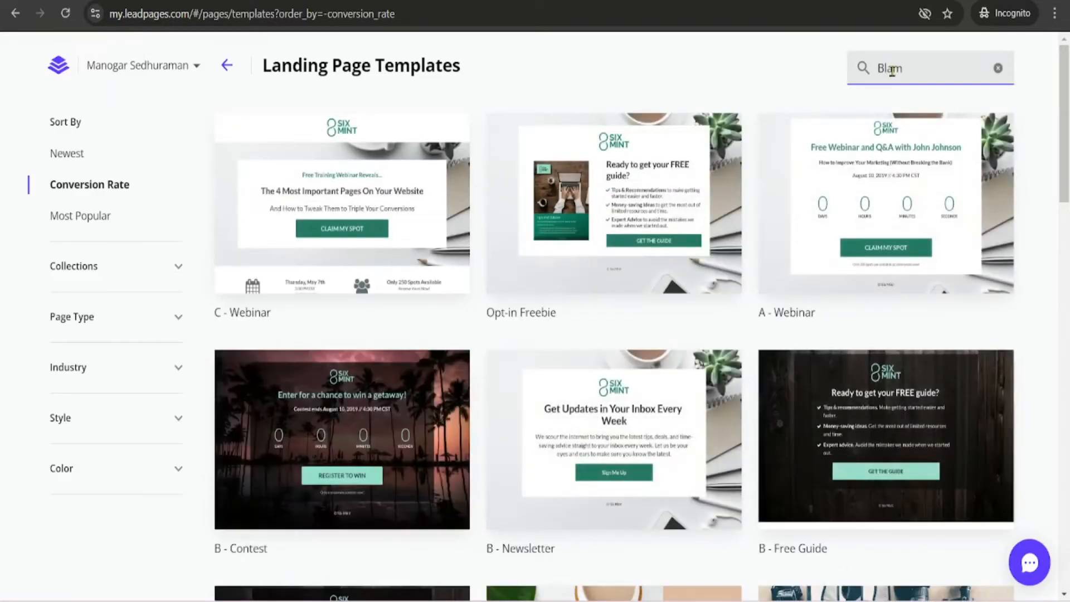
text(k)
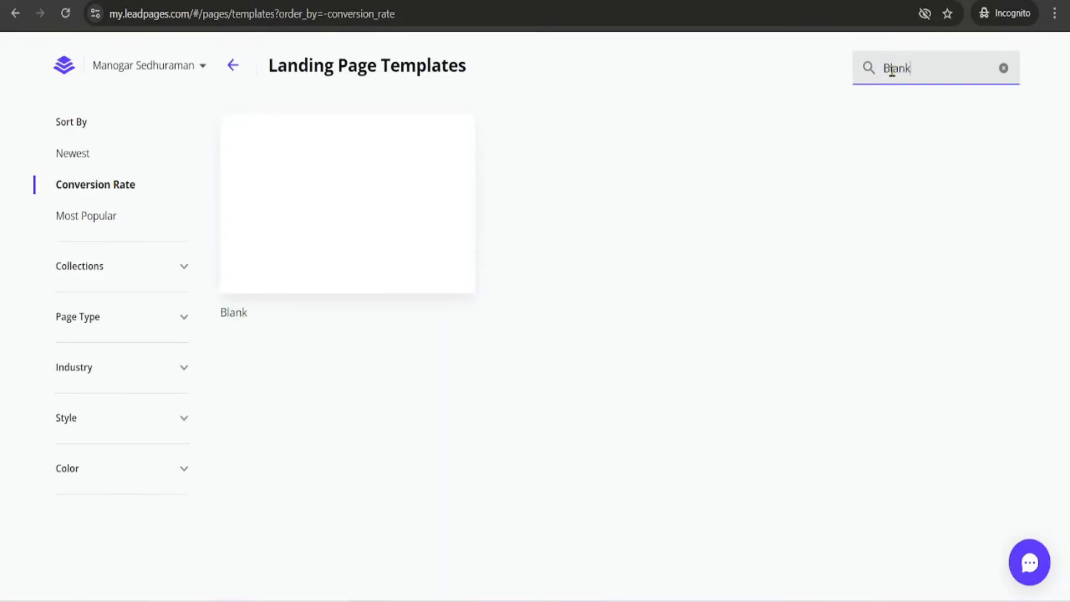
mouse_move(325, 200)
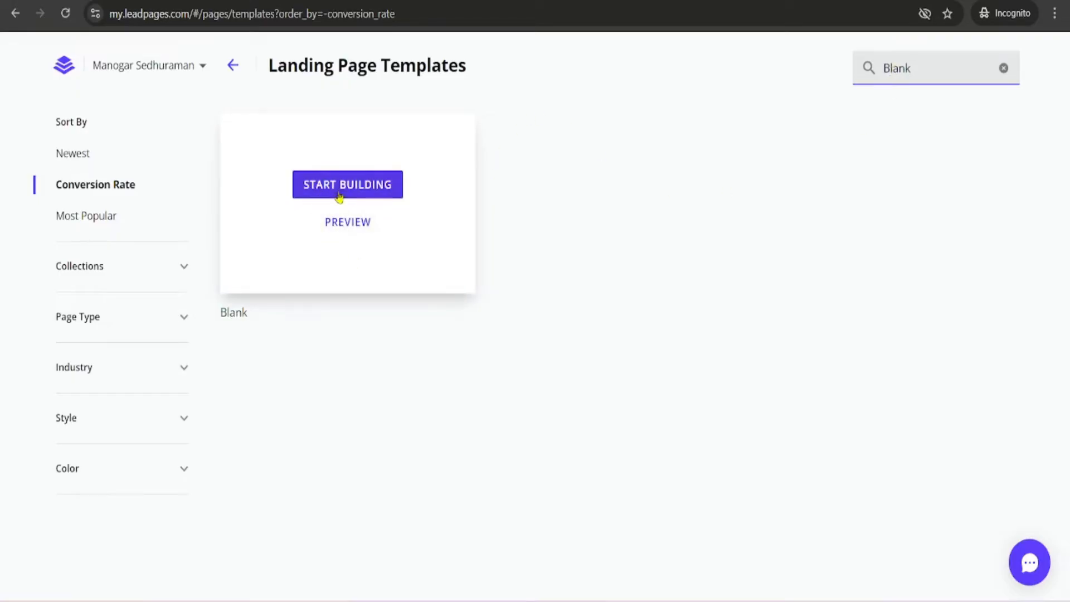
click(341, 190)
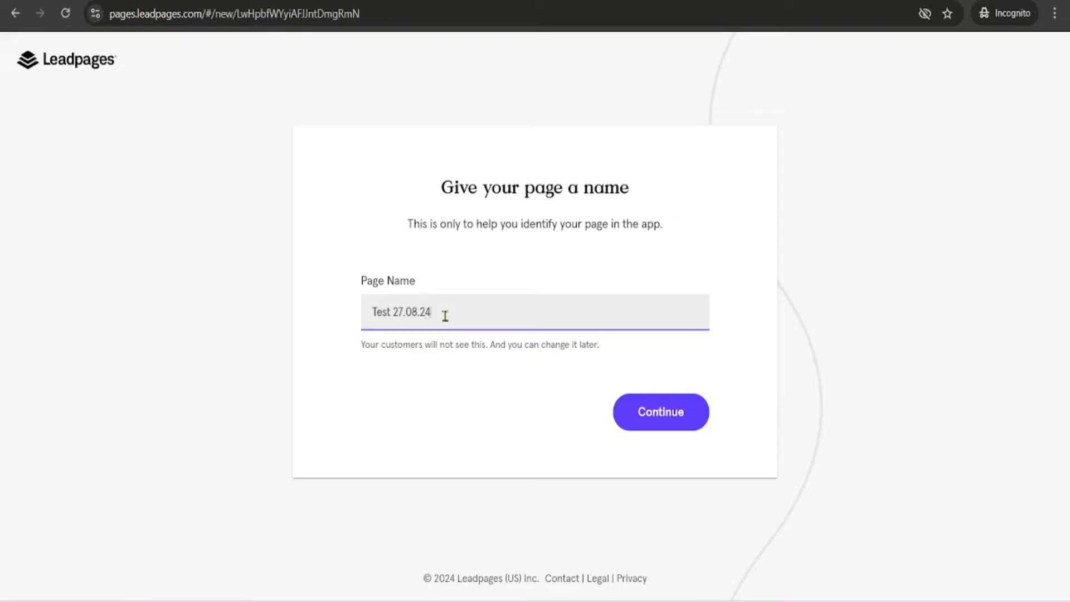
click(663, 406)
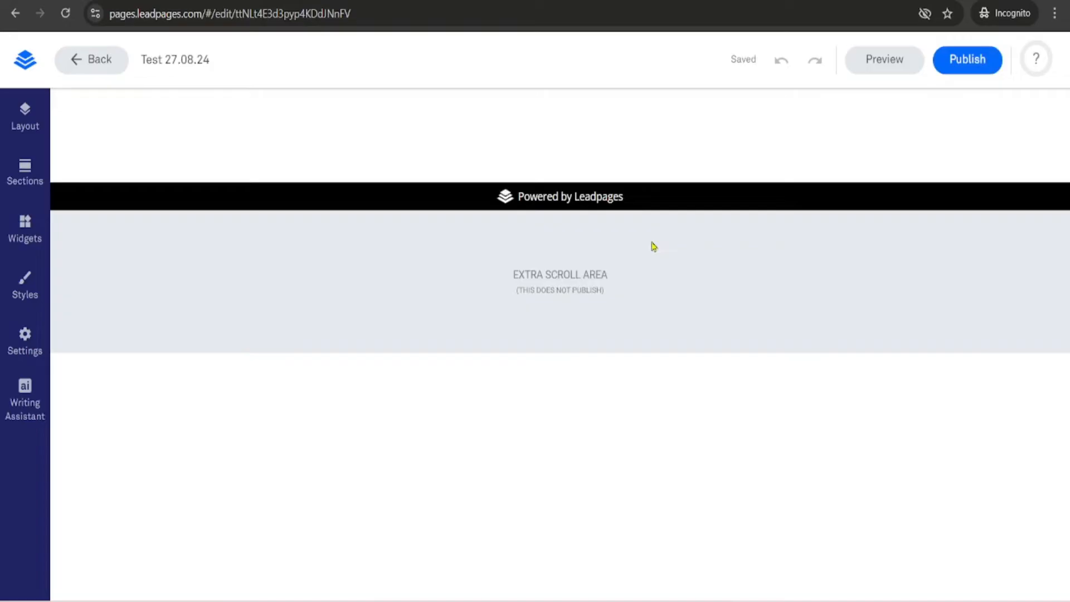
- Add a Text widget to the top of the empty page
mouse_move(467, 184)
click(26, 231)
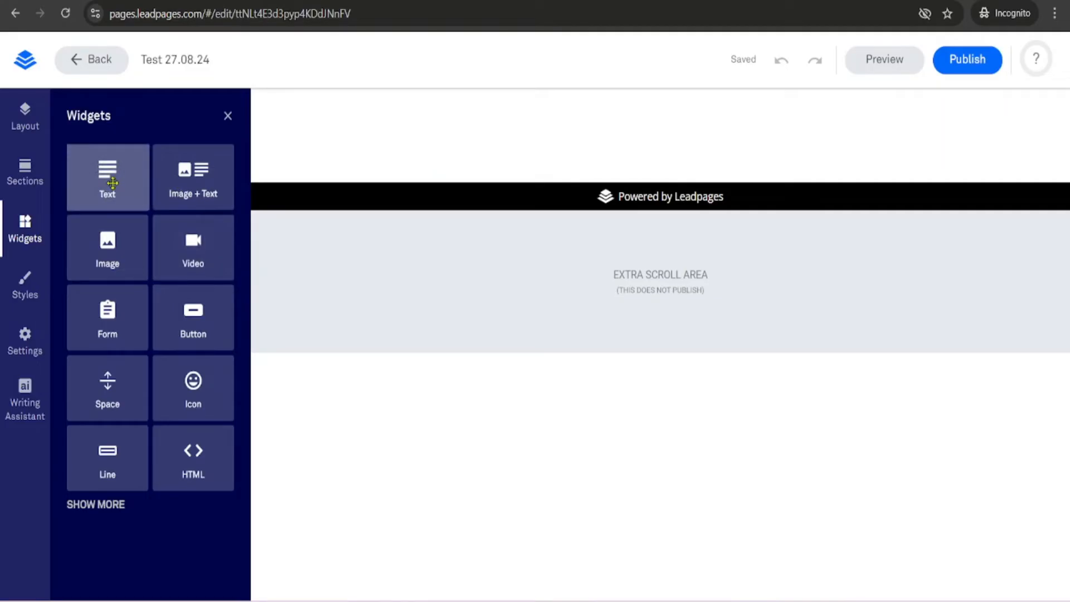
drag(113, 183, 663, 145)
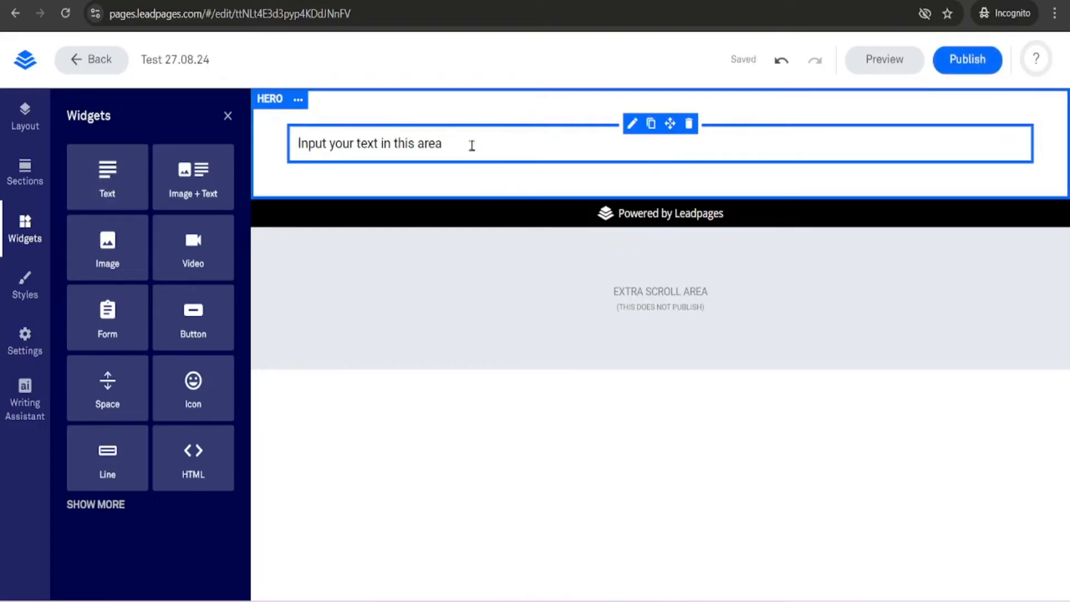
- Replace the placeholder text with "Your Automated Cash Machine Is Ready For Activation"
click(451, 144)
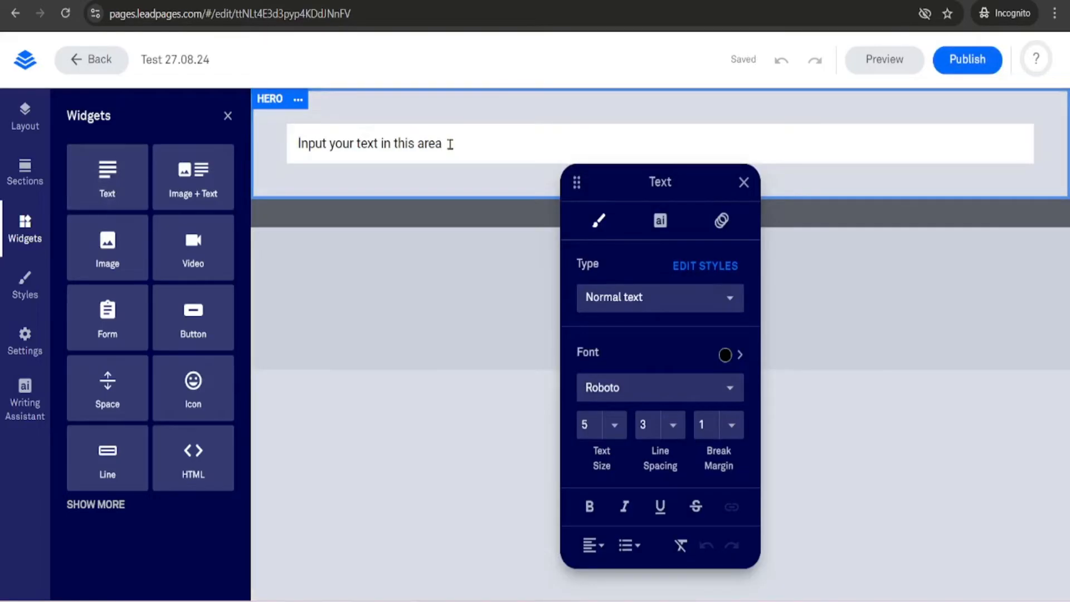
key(BackSpace)
key(BackSpace)
key(BackSpace)
key(BackSpace)
key(BackSpace)
key(BackSpace)
key(BackSpace)
key(BackSpace)
key(BackSpace)
key(BackSpace)
key(BackSpace)
key(BackSpace)
key(BackSpace)
key(BackSpace)
key(BackSpace)
key(BackSpace)
key(BackSpace)
key(BackSpace)
key(BackSpace)
key(BackSpace)
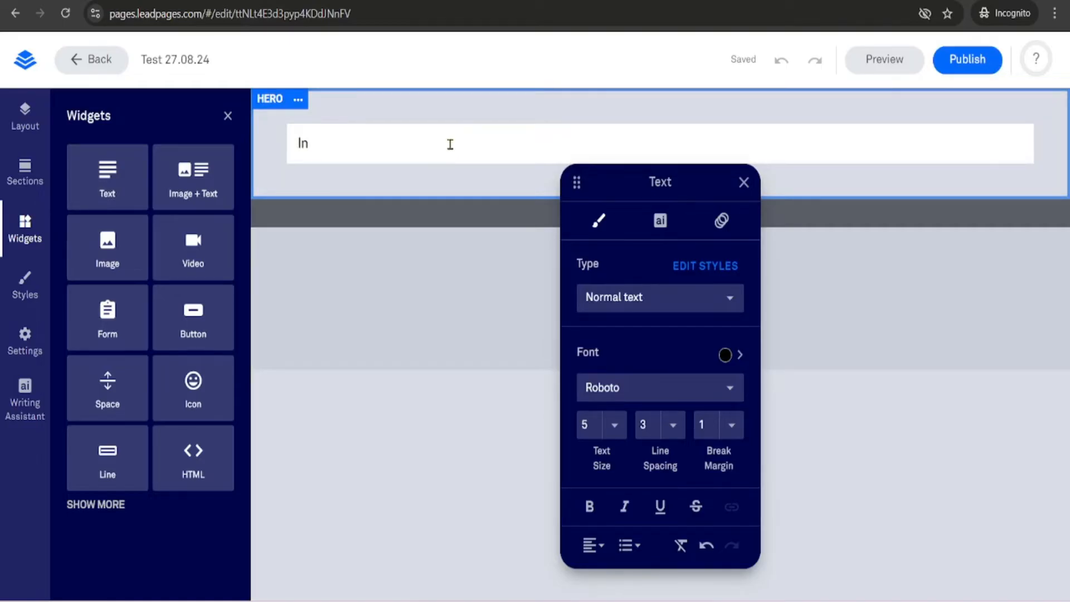
text(Your)
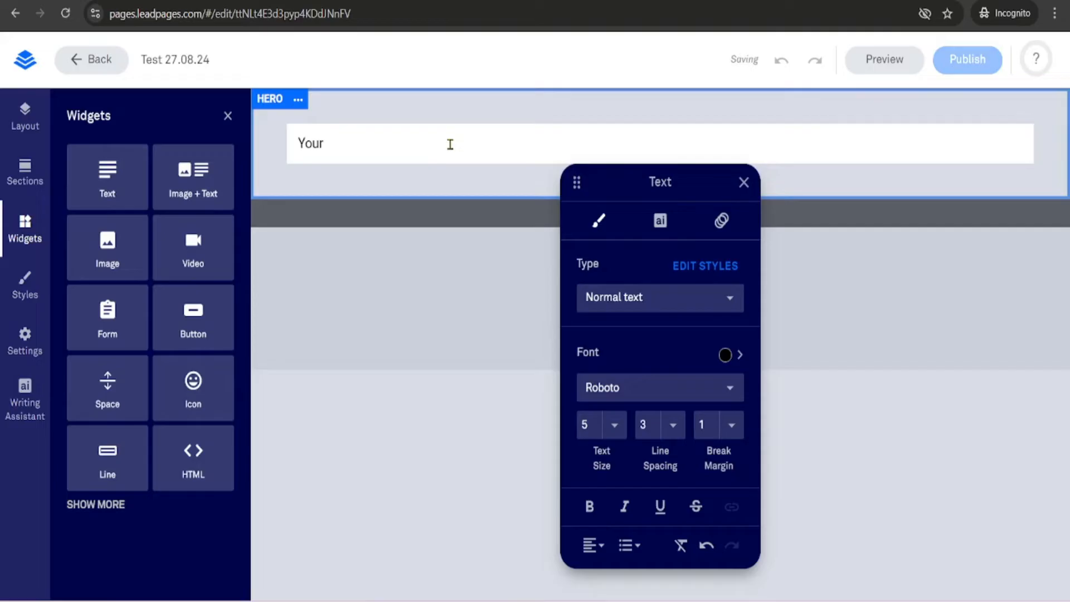
text( Automated Cash MA)
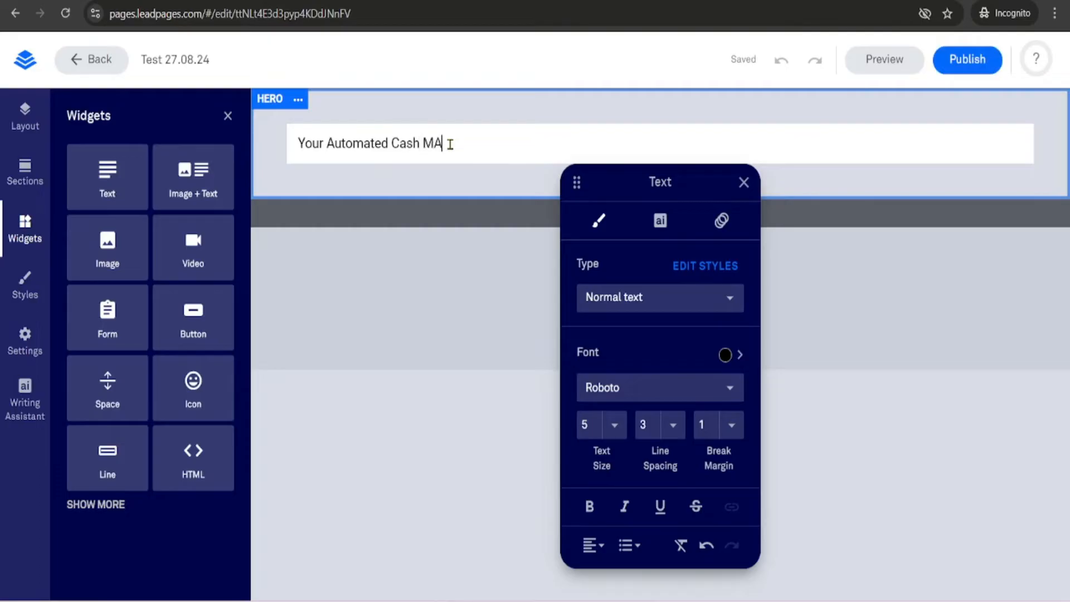
key(BackSpace)
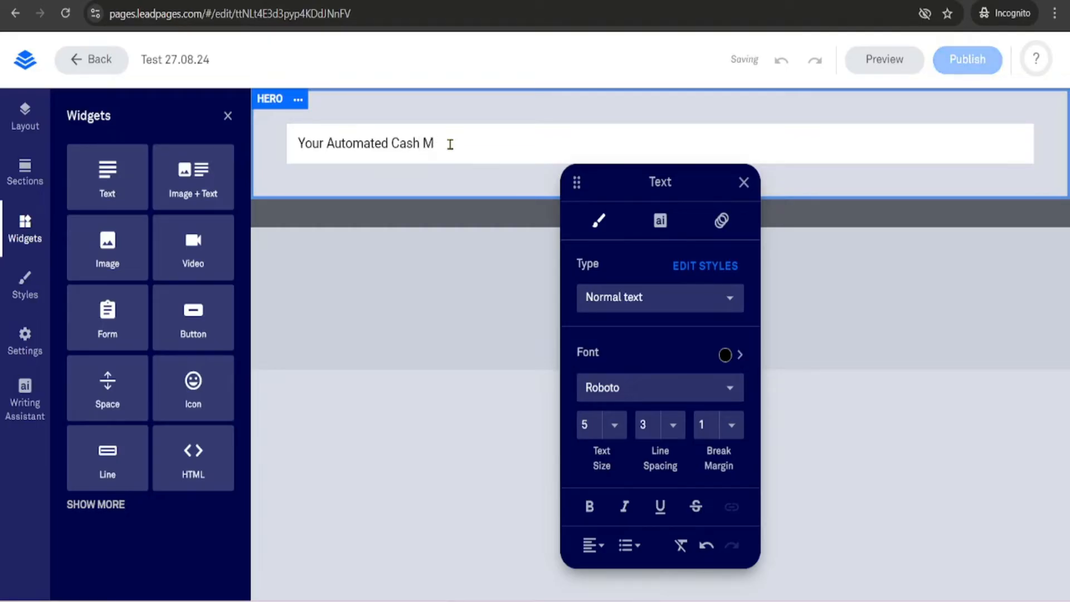
text(achine is)
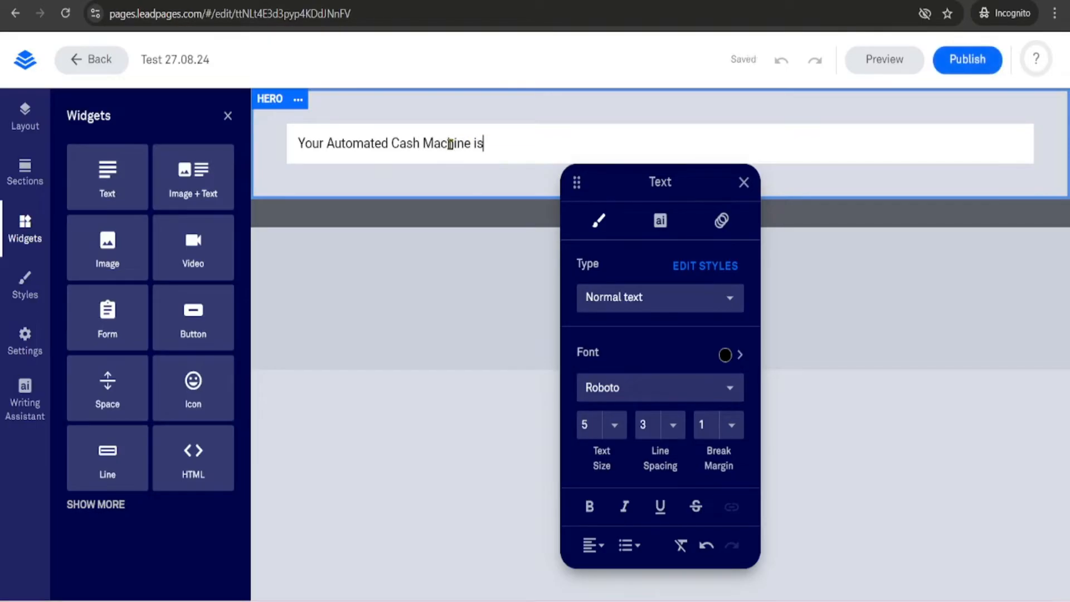
text(s Read)
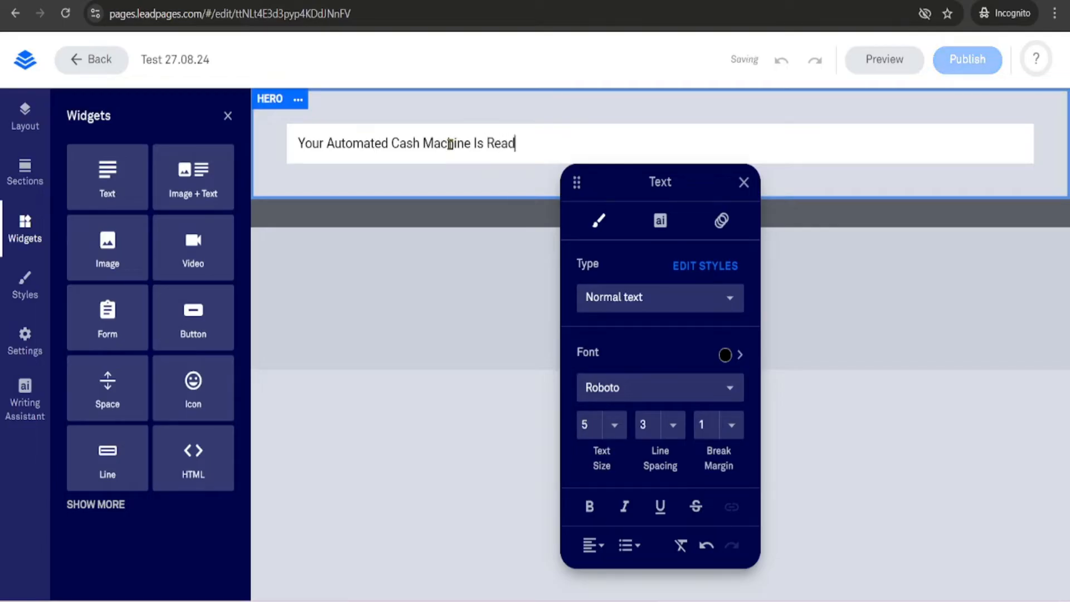
text(y For)
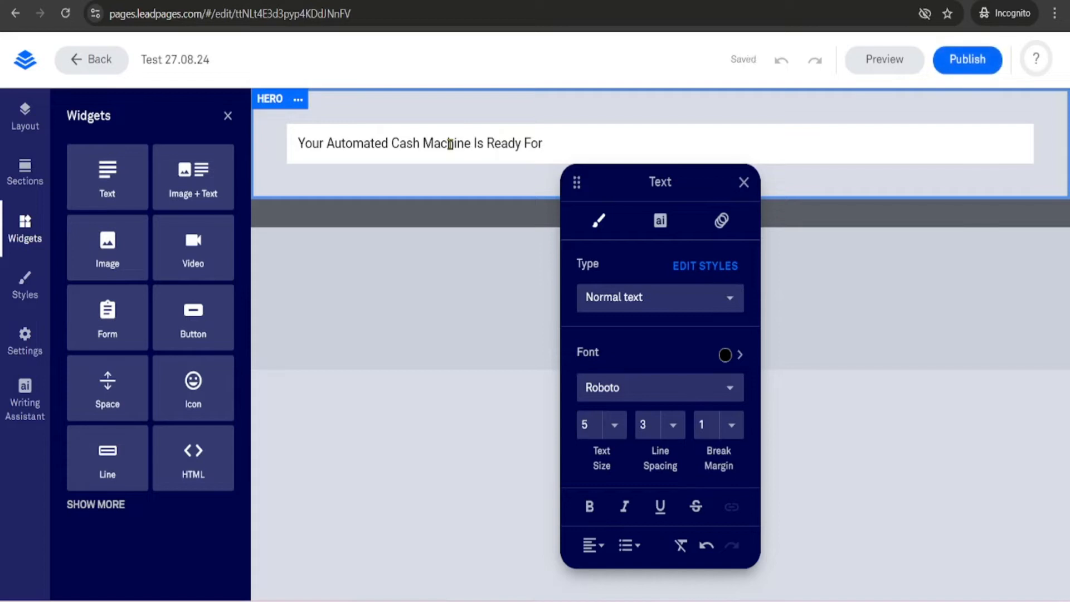
text( Activation)
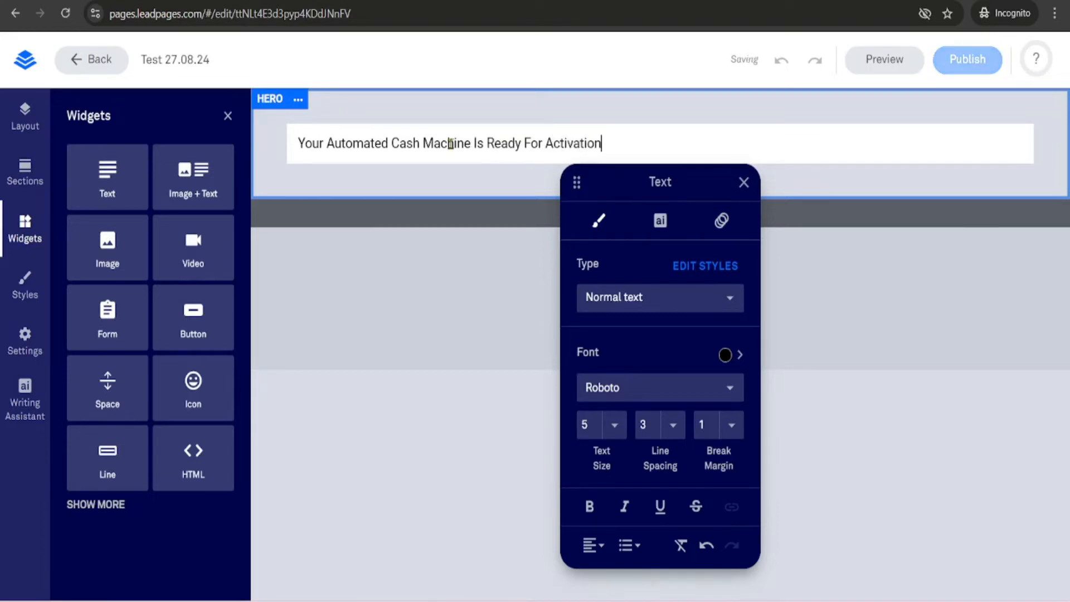
- Select the whole headline and set its text size to 12
double_click(492, 144)
triple_click(492, 144)
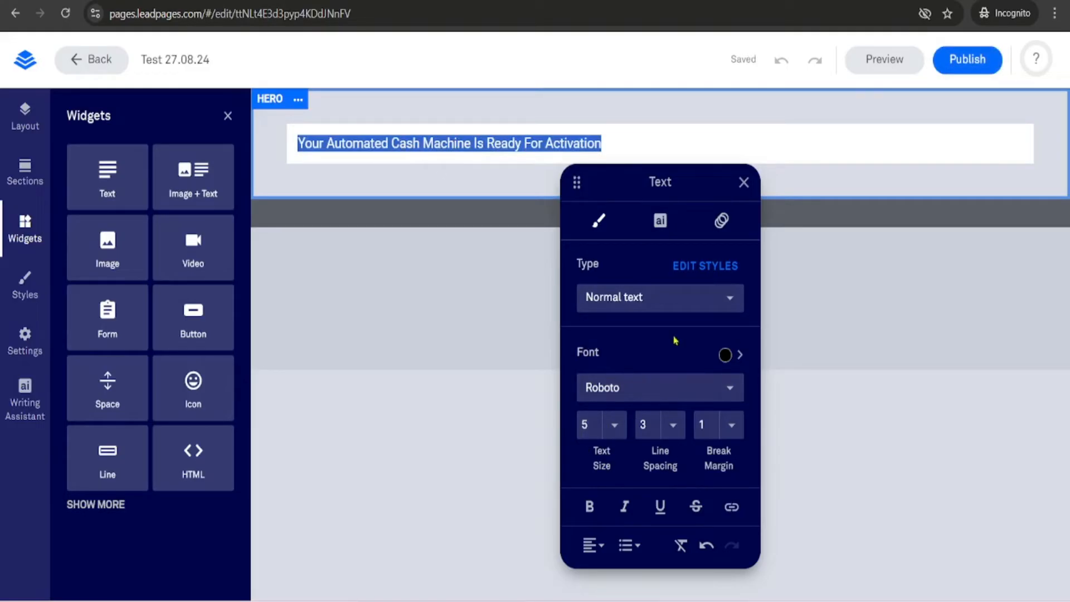
click(614, 429)
scroll(628, 424, down, 2)
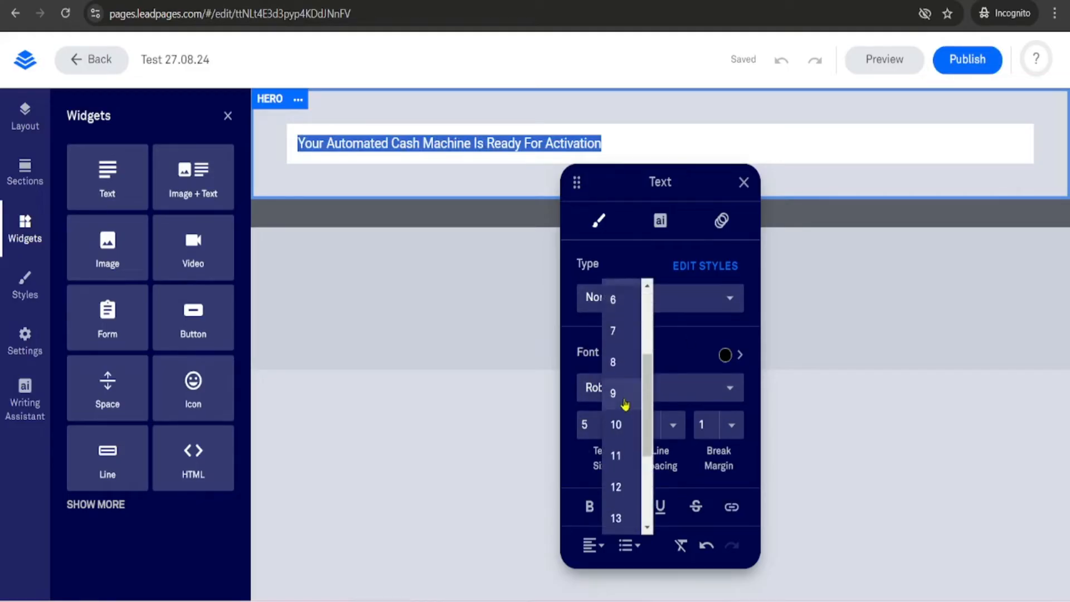
scroll(632, 434, down, 2)
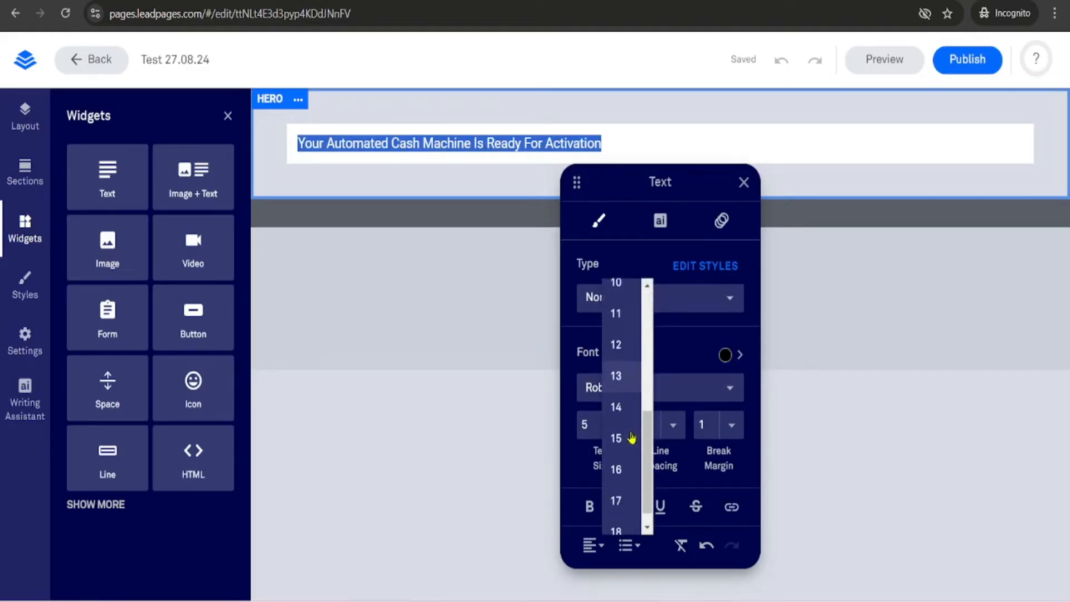
click(619, 337)
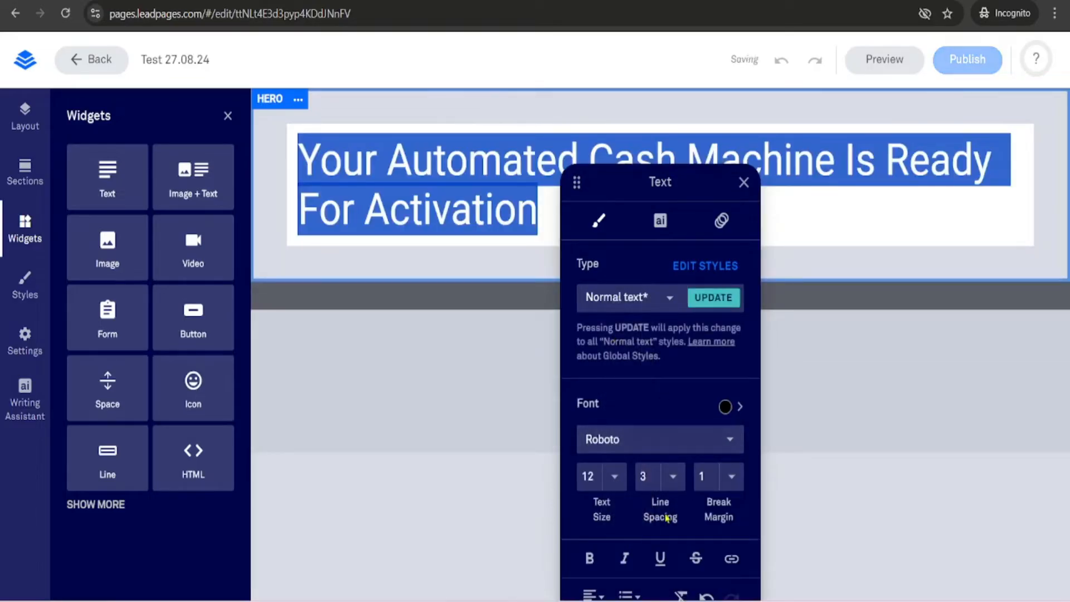
- Make the headline bold and center-aligned, then close the text settings
click(589, 558)
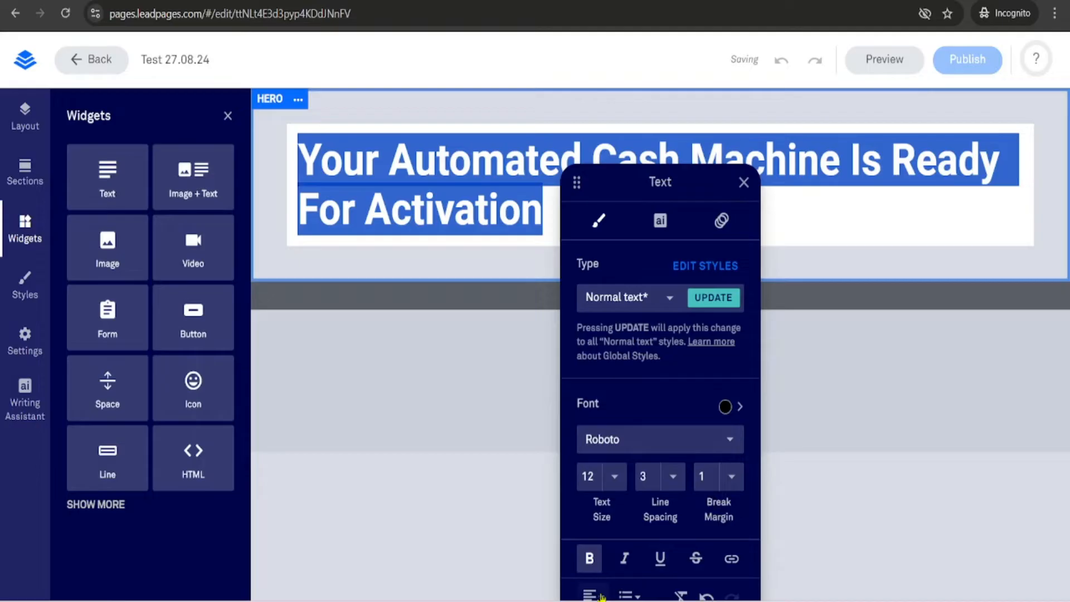
click(601, 597)
click(599, 543)
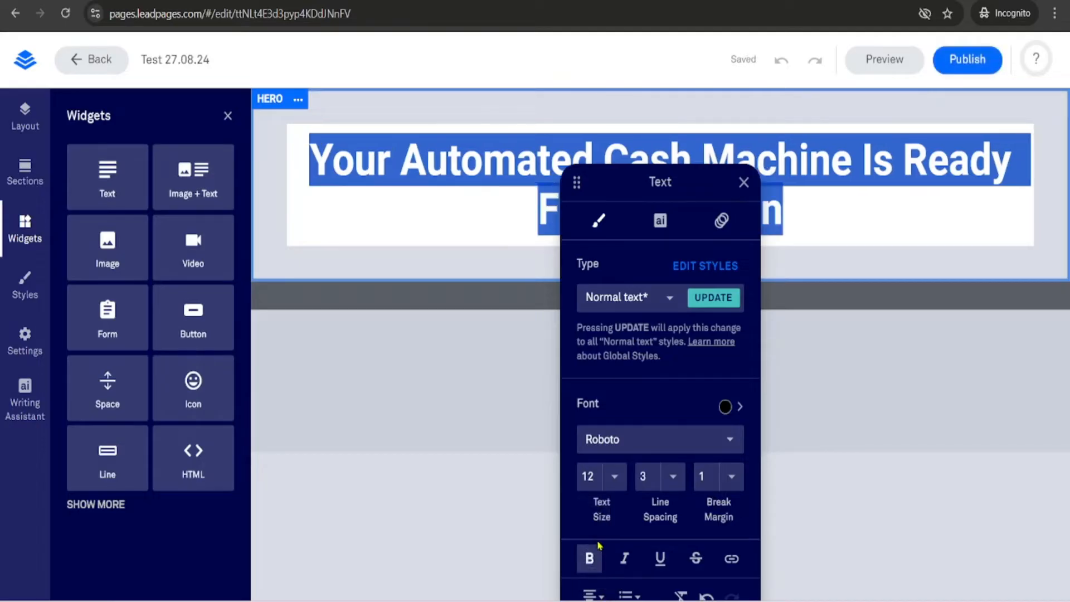
click(745, 184)
- Color the words "Automated Cash Machine" red with custom color FF0404
click(805, 216)
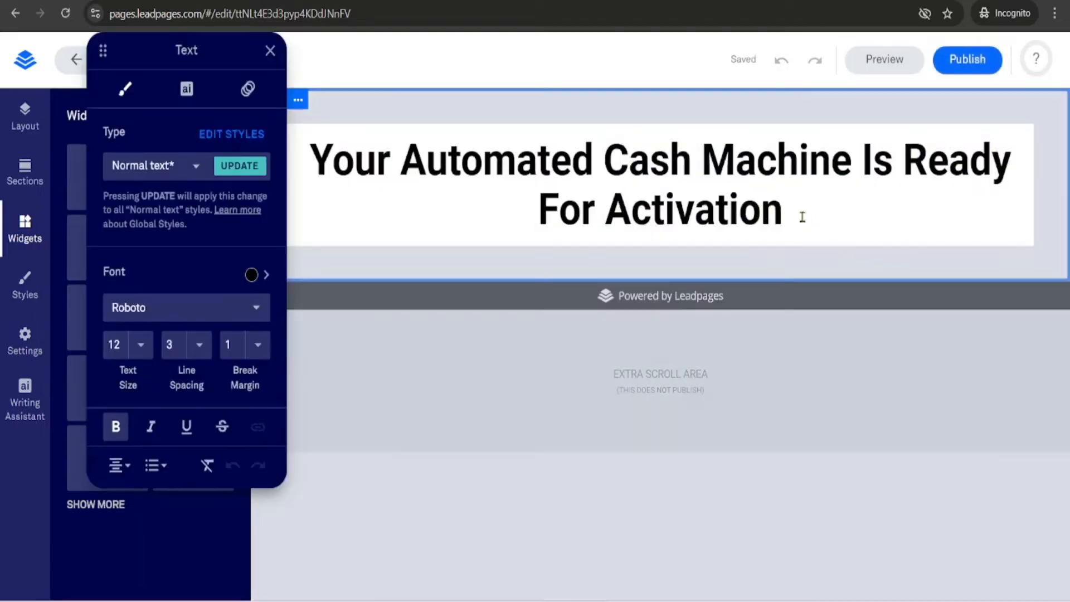
click(675, 207)
drag(401, 161, 847, 162)
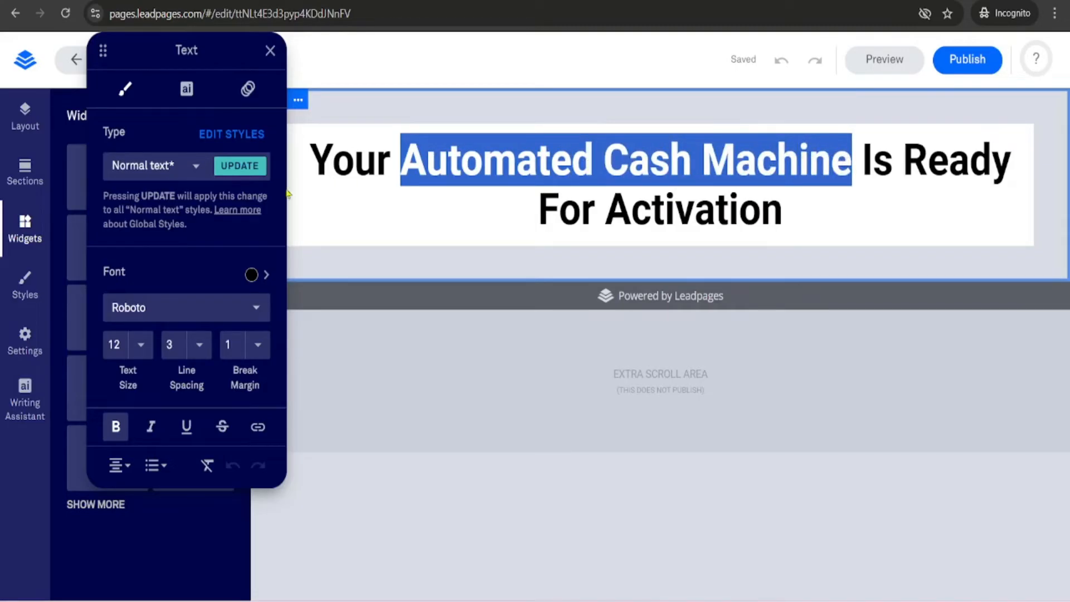
click(266, 276)
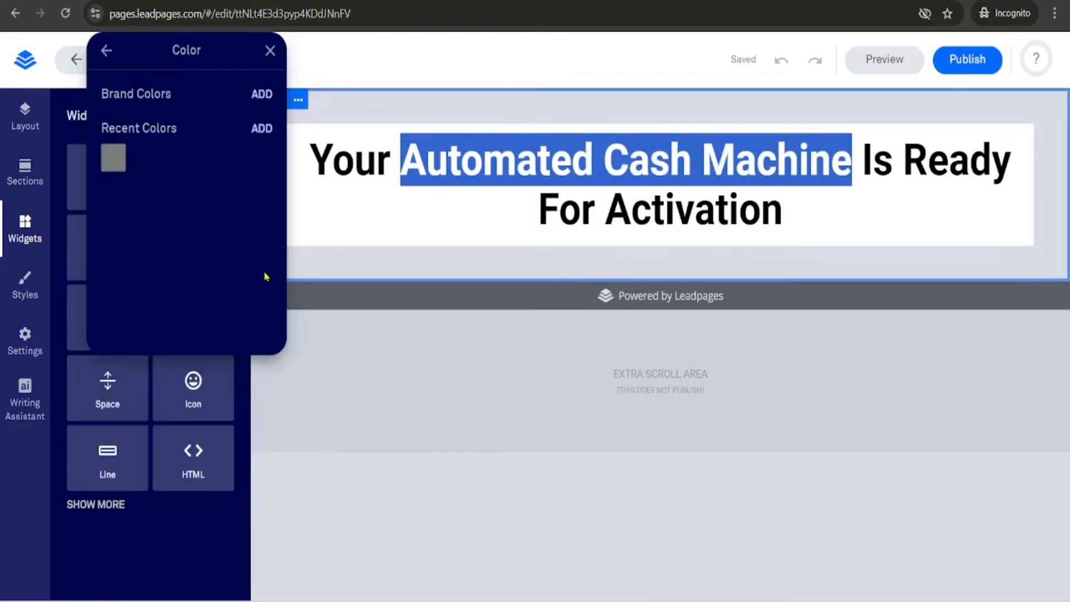
click(263, 129)
click(272, 104)
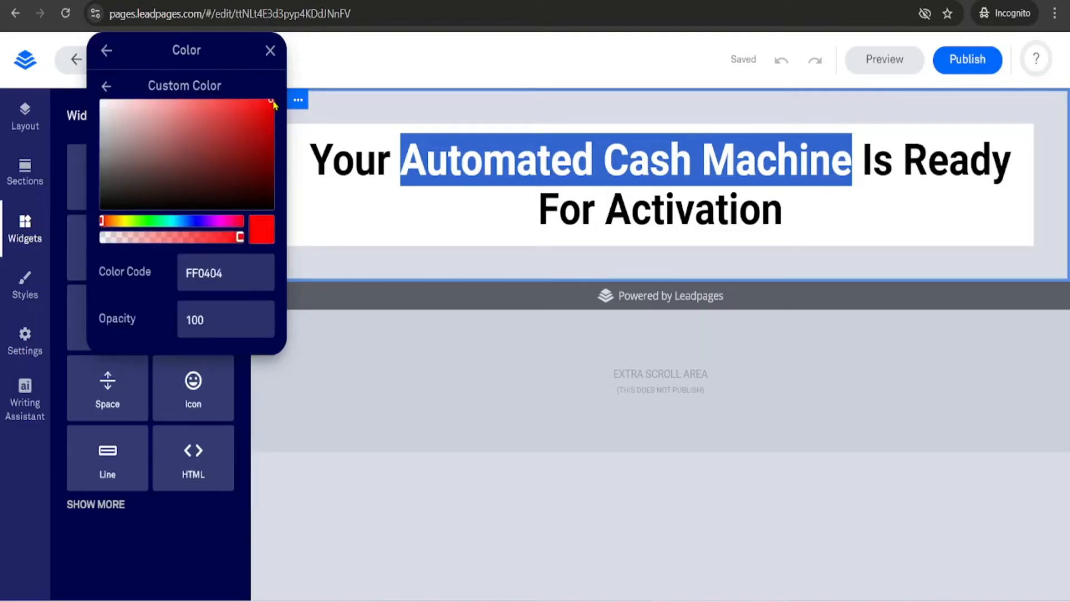
click(270, 51)
click(455, 214)
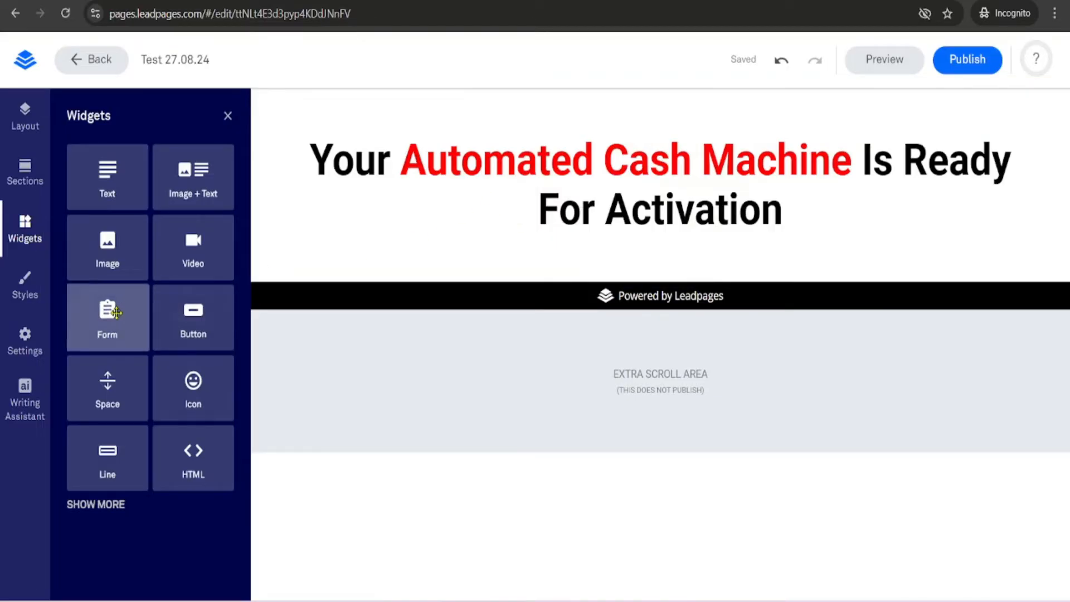
- Add a Form widget below the headline and set its button label to "Click here to Access"
drag(115, 312, 671, 315)
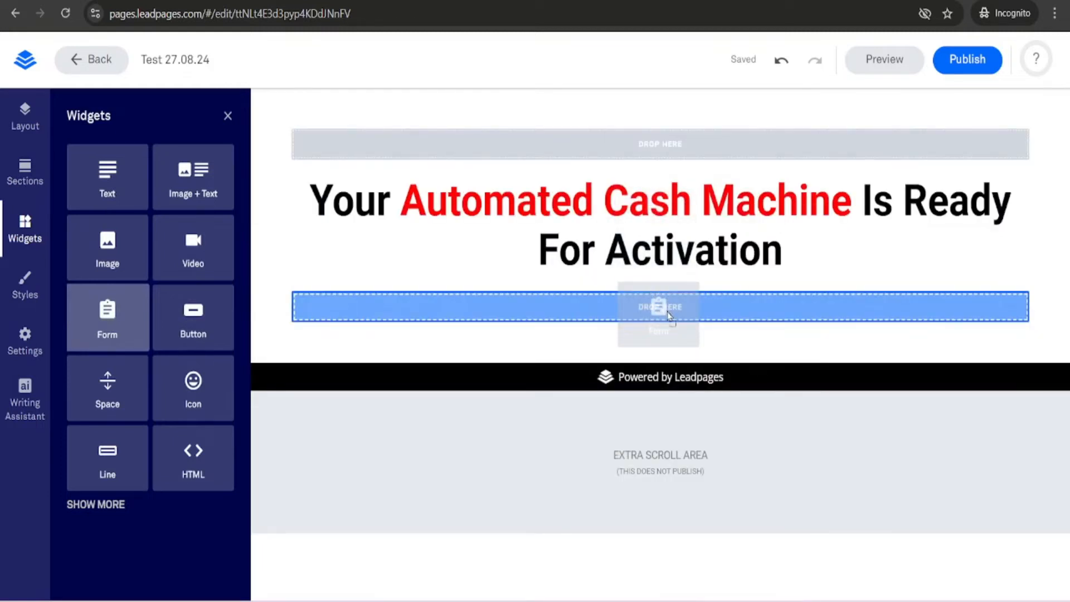
drag(670, 317, 669, 317)
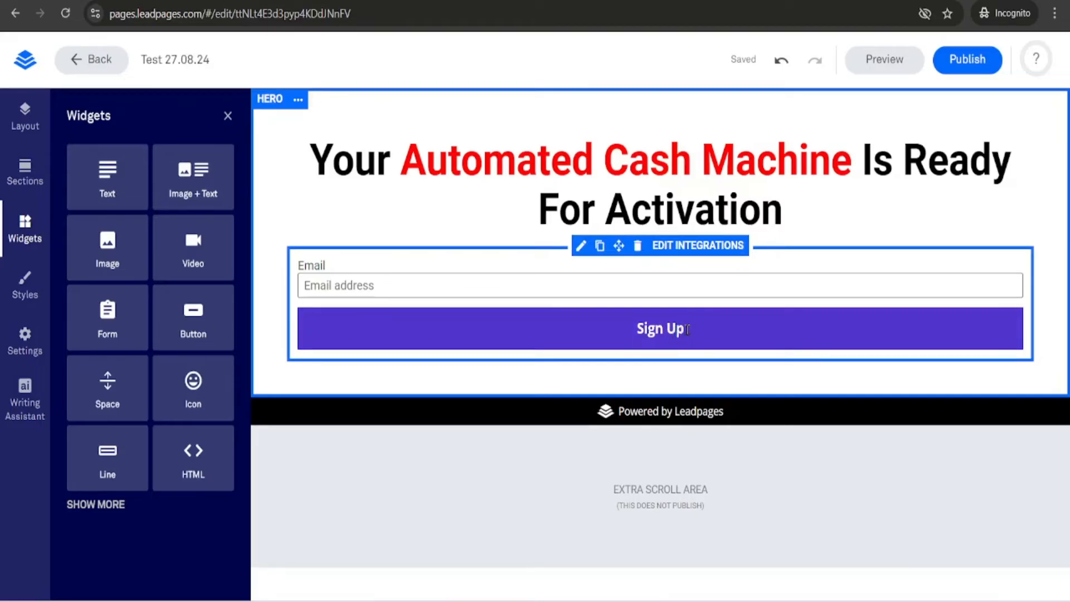
click(688, 329)
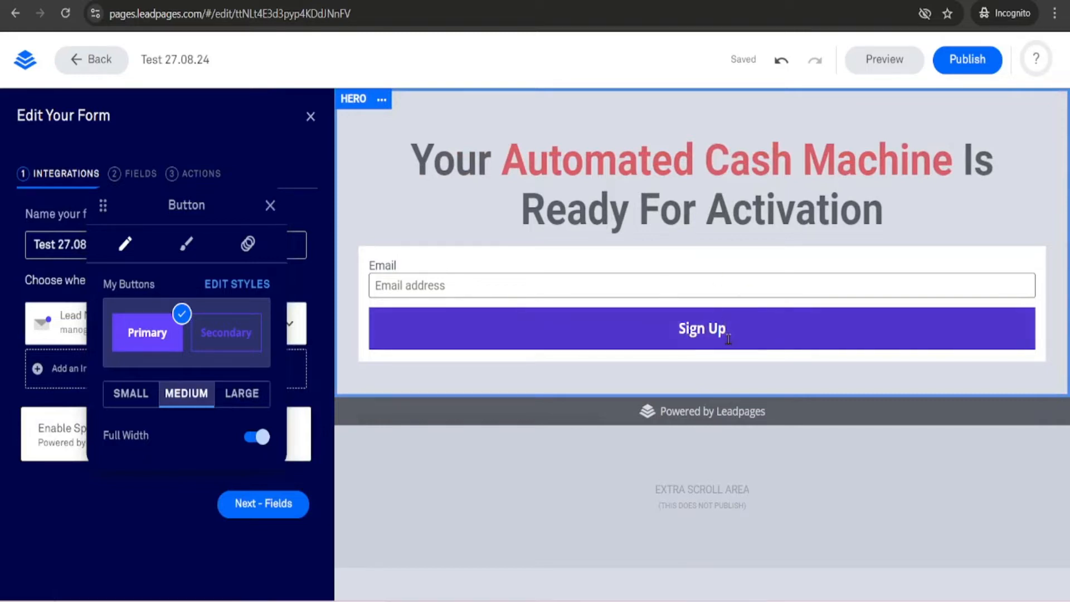
key(BackSpace)
key(BackSpace)
key(BackSpace)
key(BackSpace)
key(BackSpace)
key(BackSpace)
key(BackSpace)
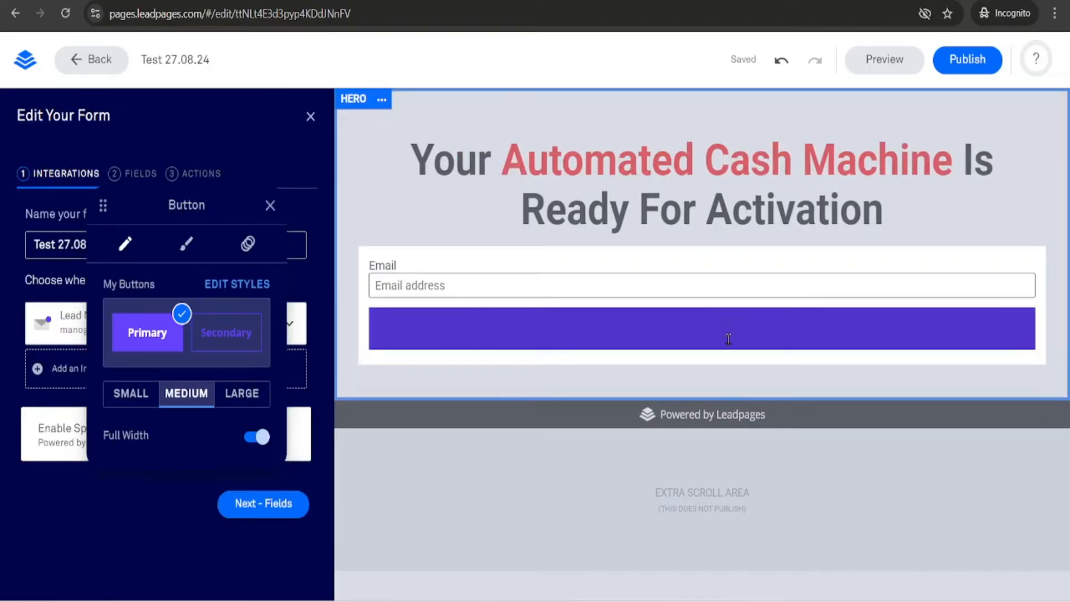
text(Clikc)
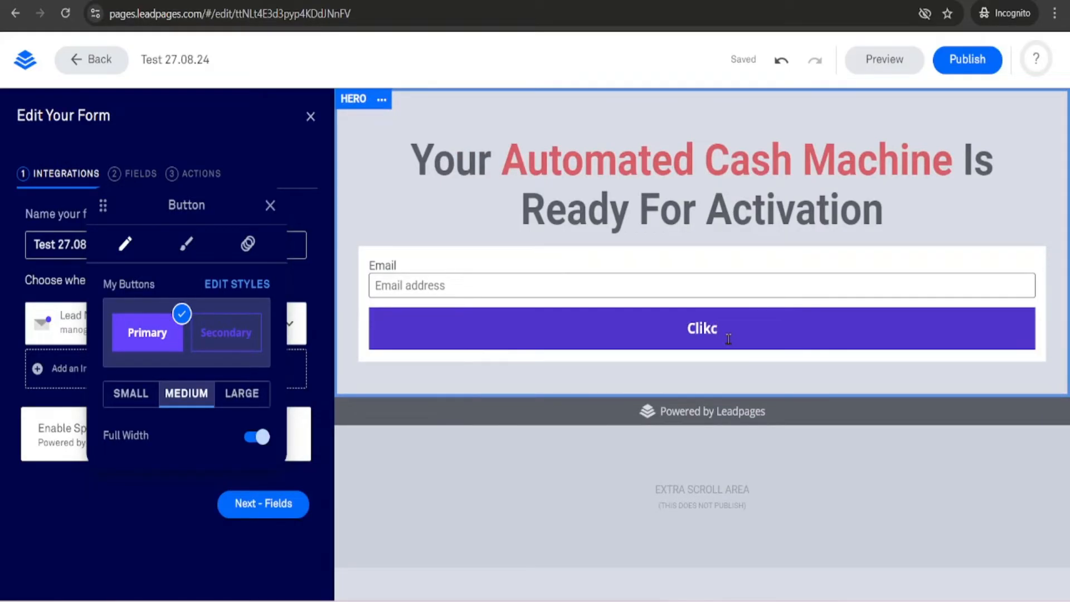
key(BackSpace)
key(BackSpace)
key(BackSpace)
text(ick here to Access)
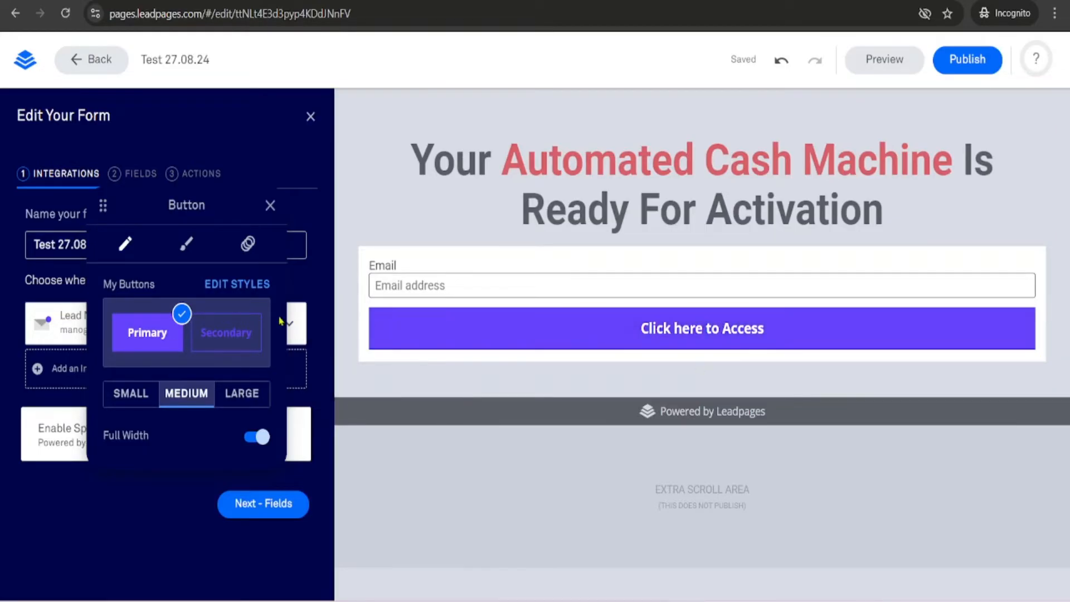
click(228, 287)
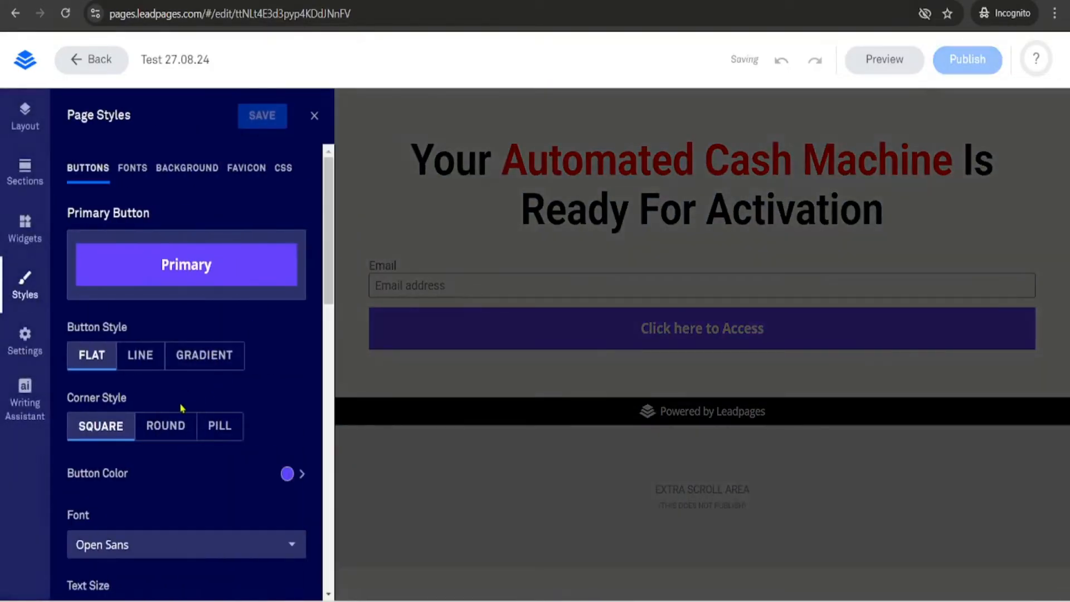
scroll(180, 419, down, 2)
scroll(180, 420, down, 1)
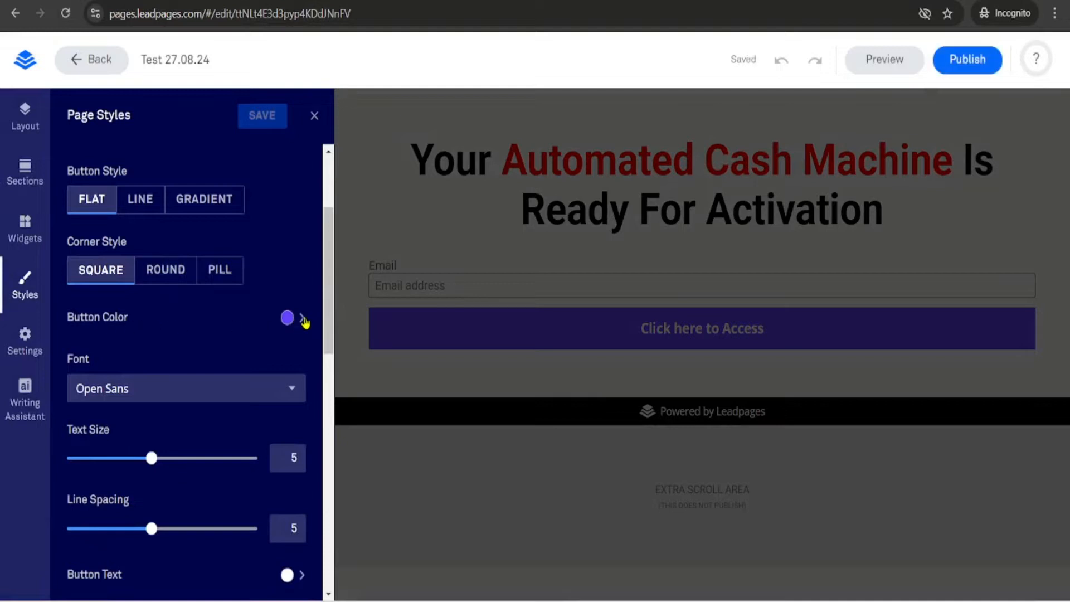
click(303, 319)
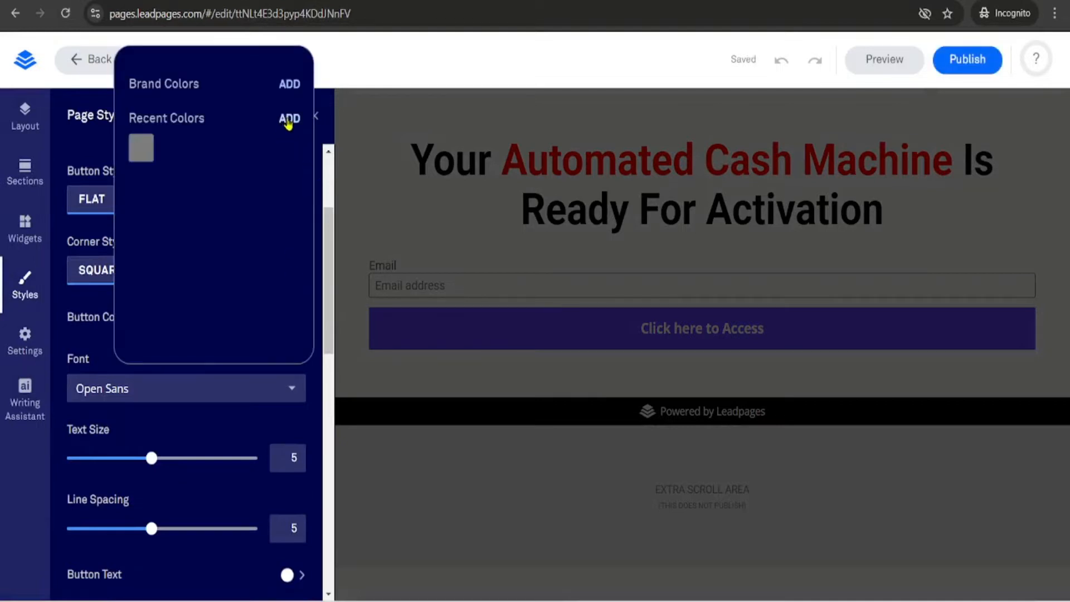
click(288, 123)
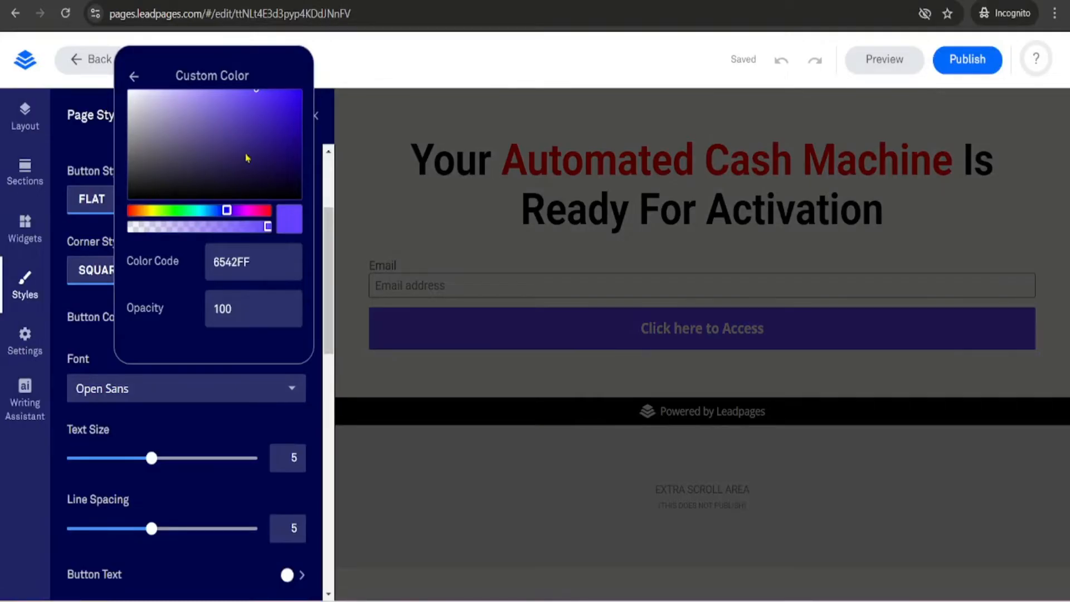
click(298, 94)
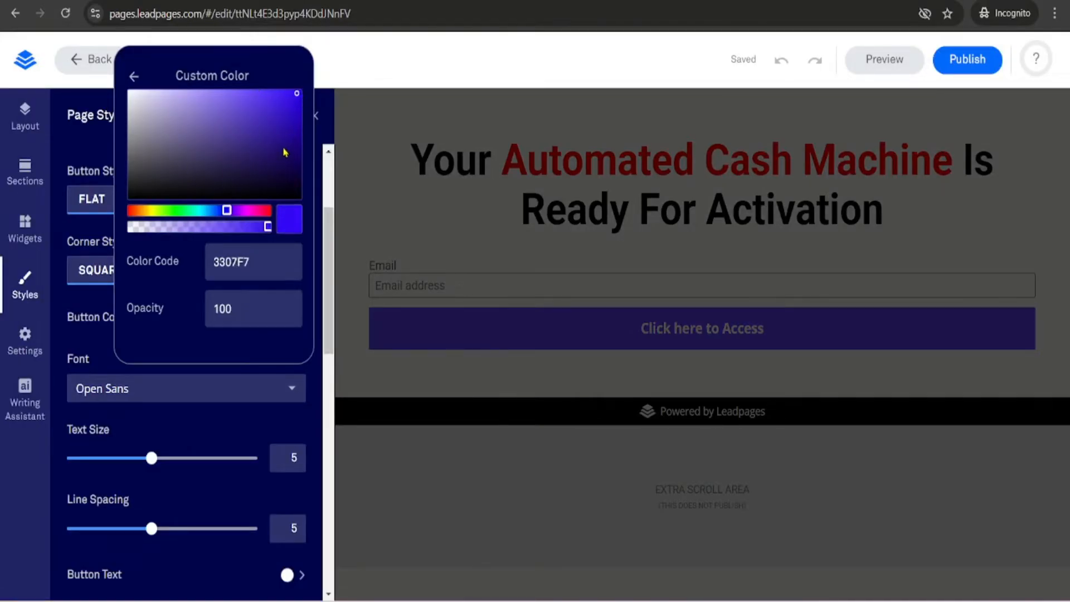
click(134, 76)
click(326, 109)
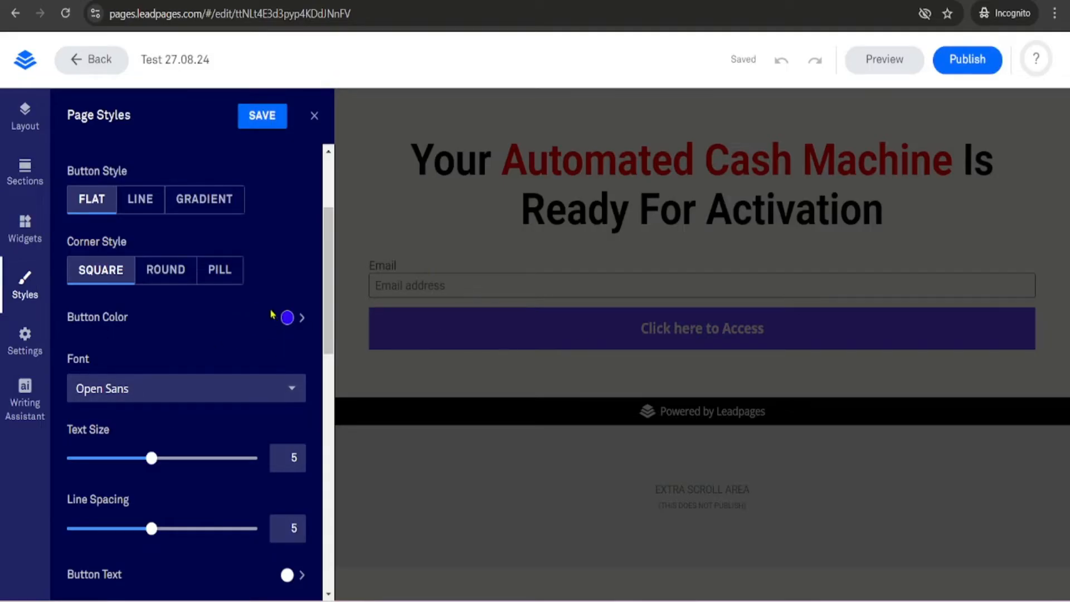
click(314, 117)
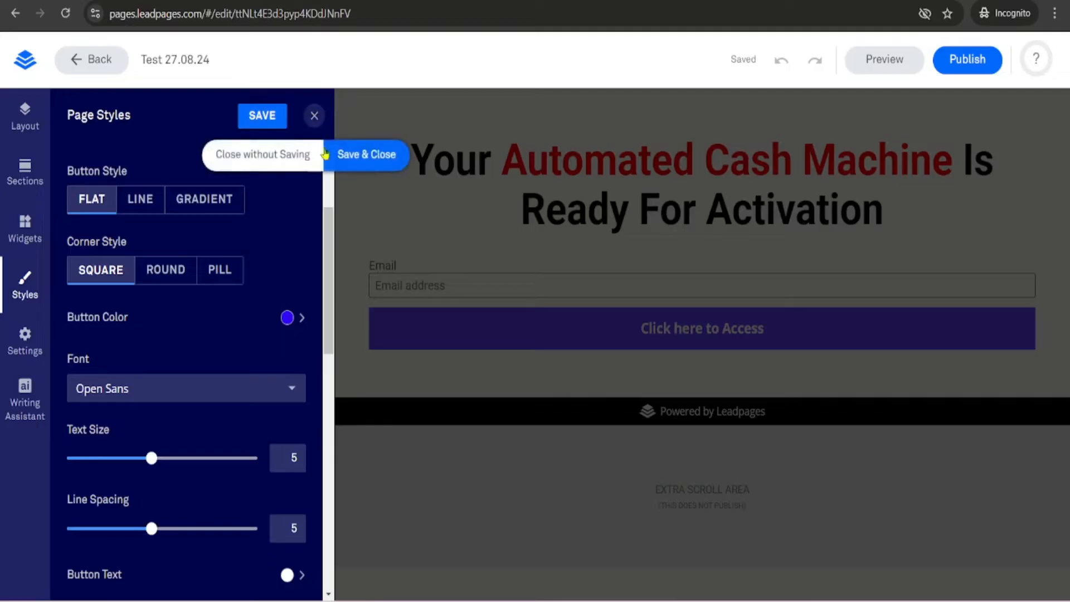
click(276, 161)
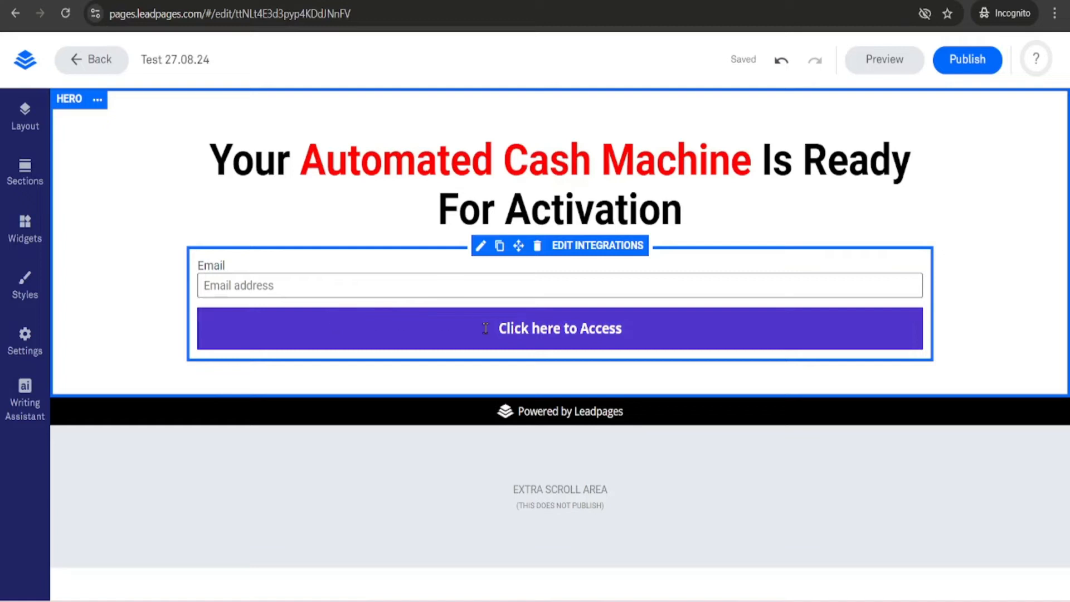
- Add a First Name field to the sign-up form
click(451, 332)
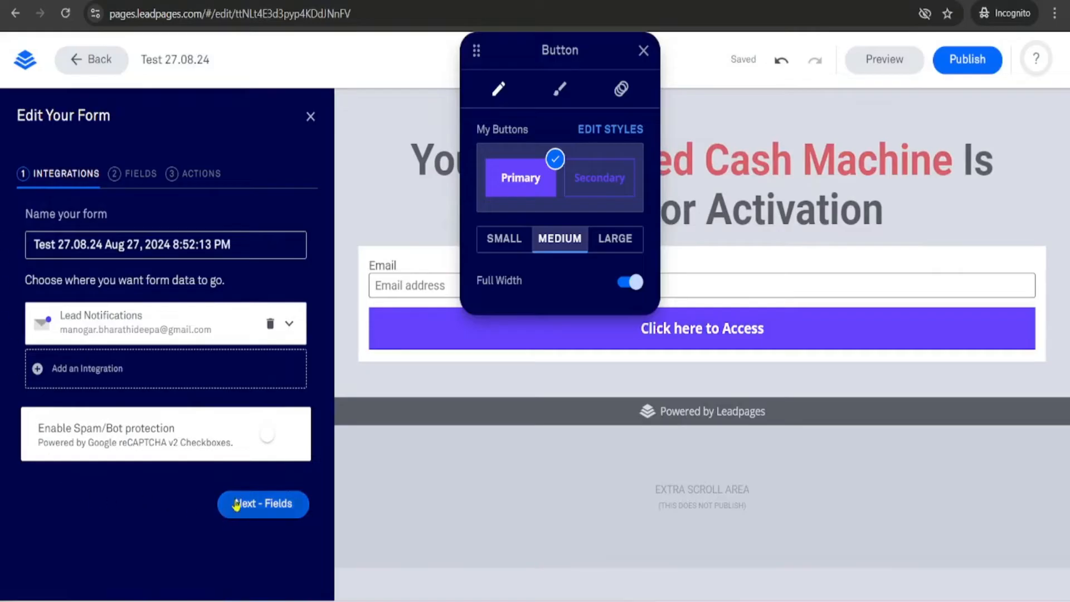
click(643, 52)
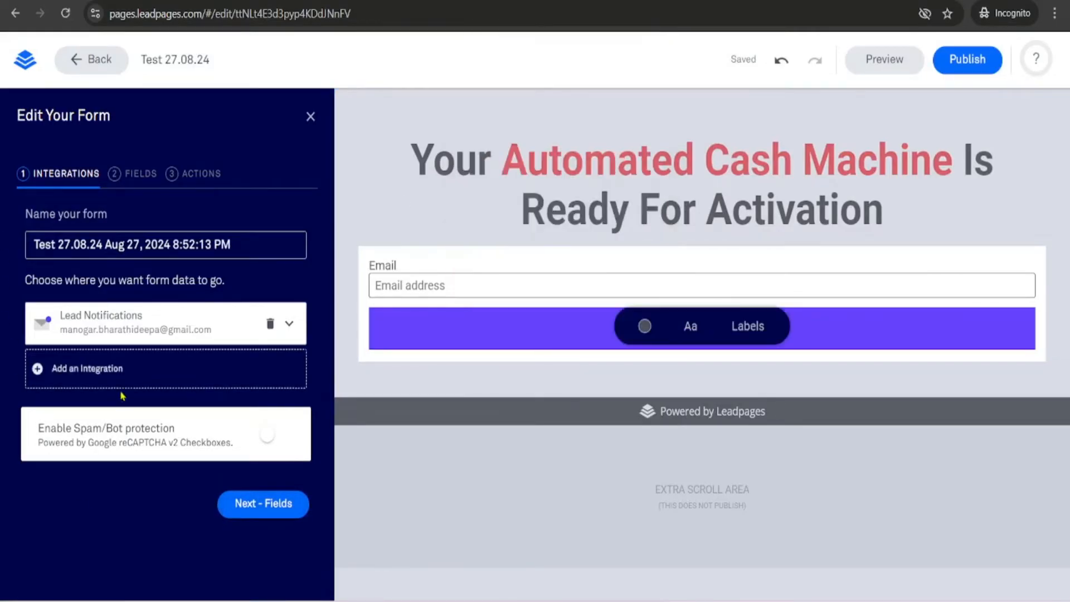
click(137, 174)
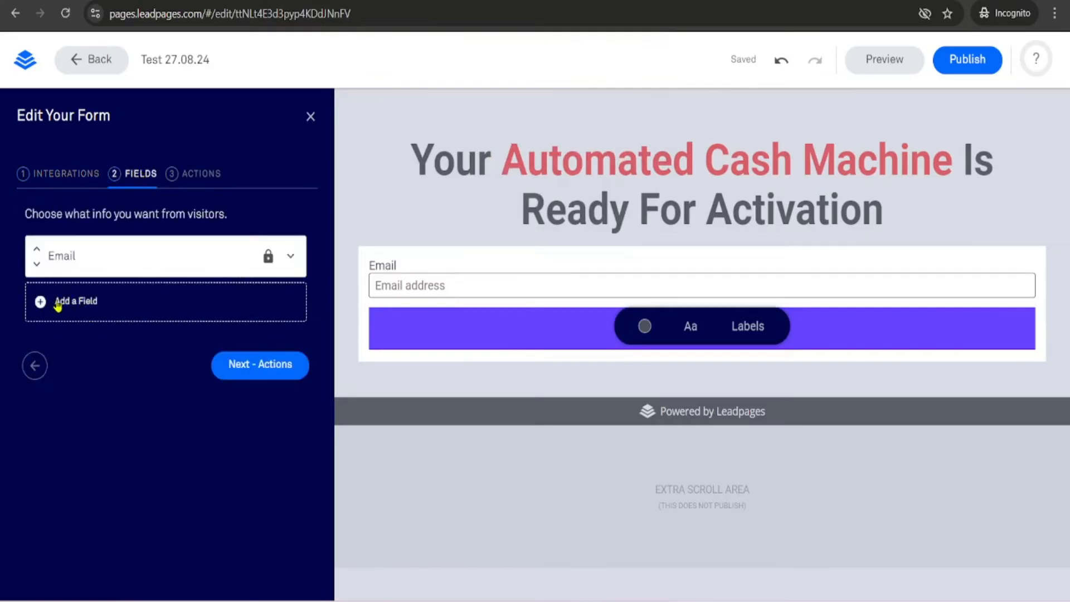
click(53, 302)
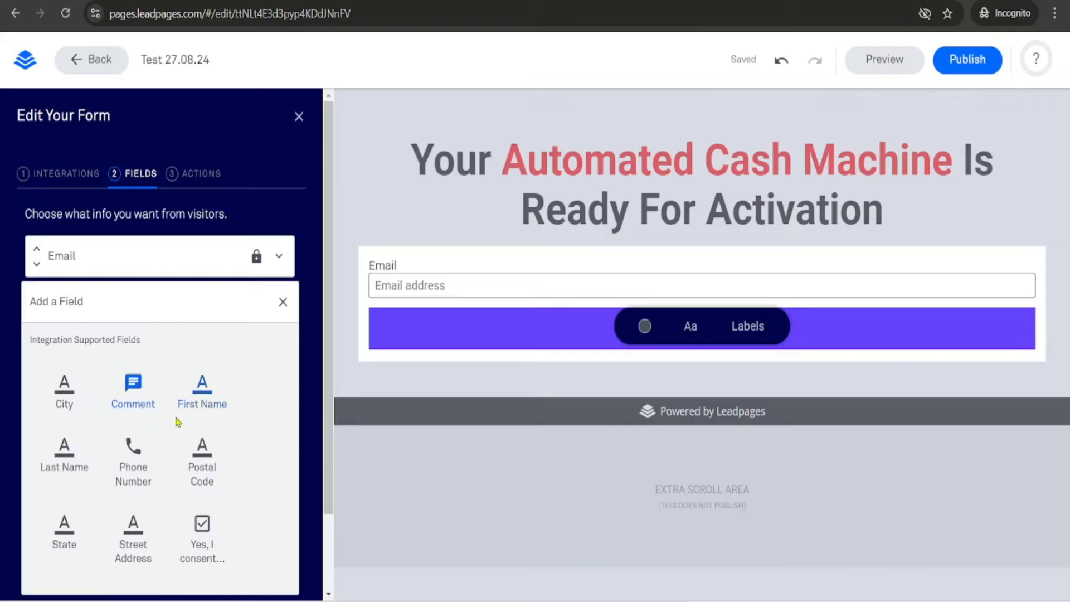
scroll(203, 413, down, 2)
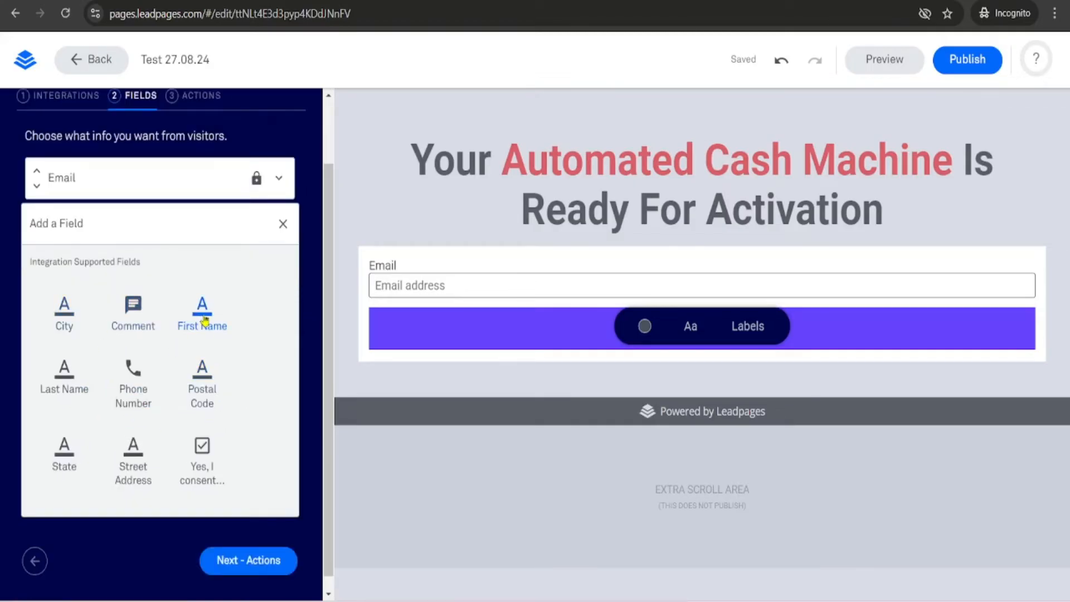
click(204, 319)
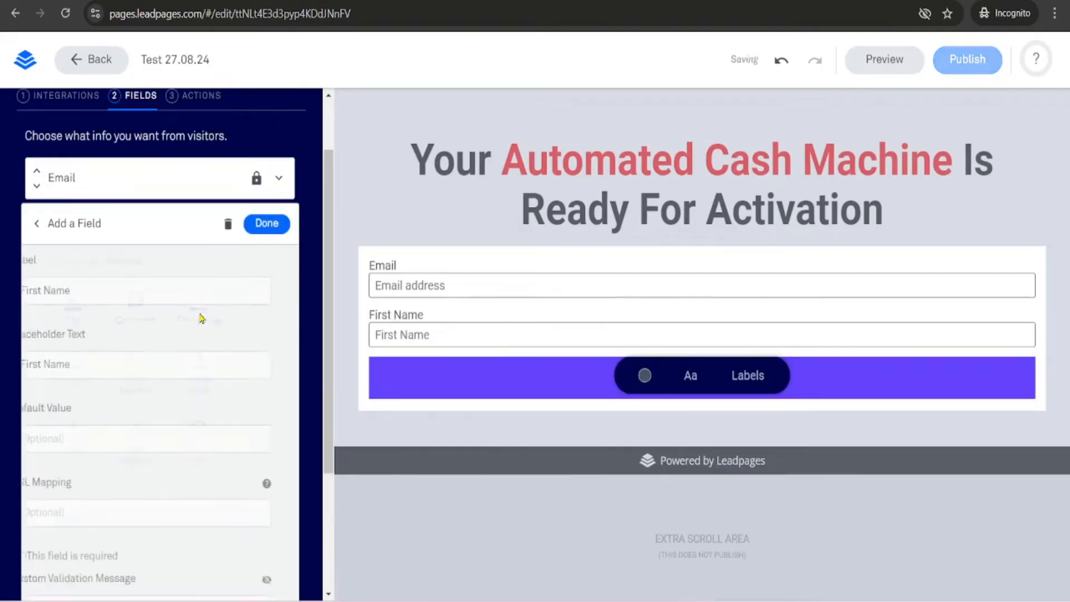
click(264, 228)
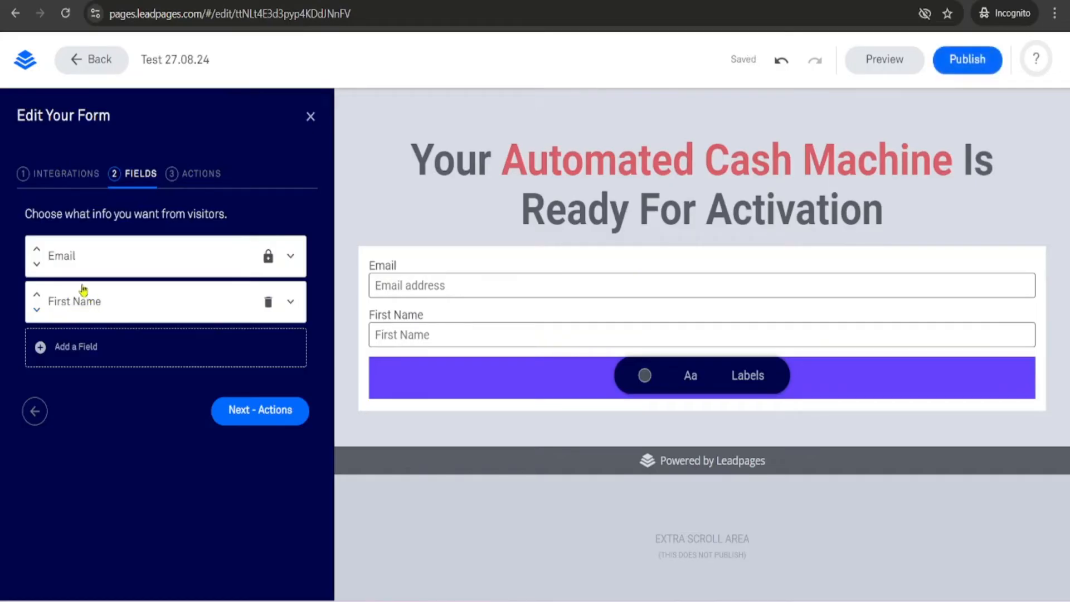
- Move the First Name field above Email and save and close the form
click(38, 295)
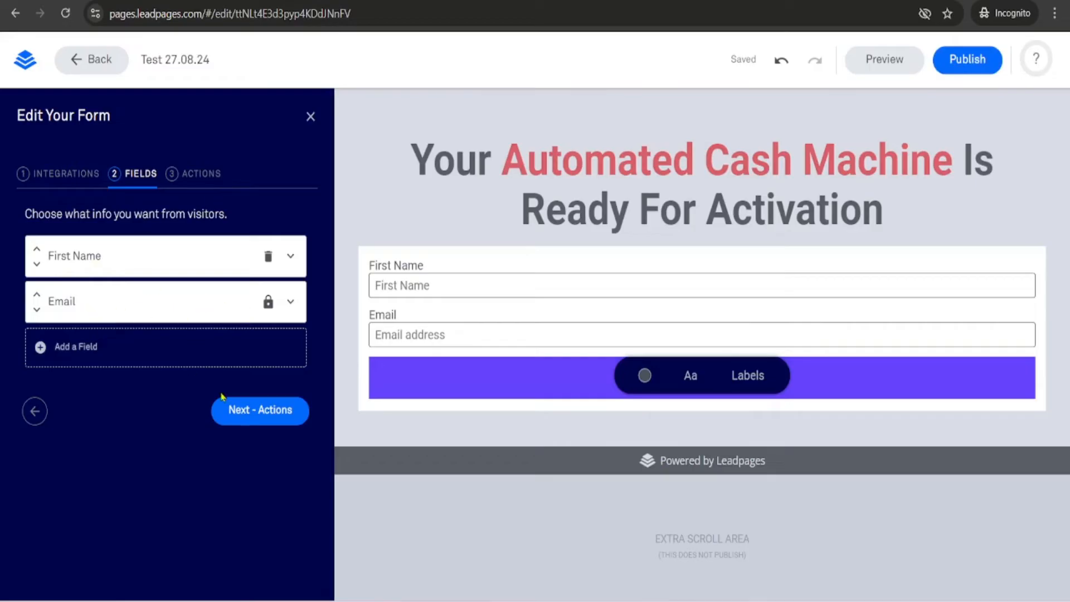
click(263, 415)
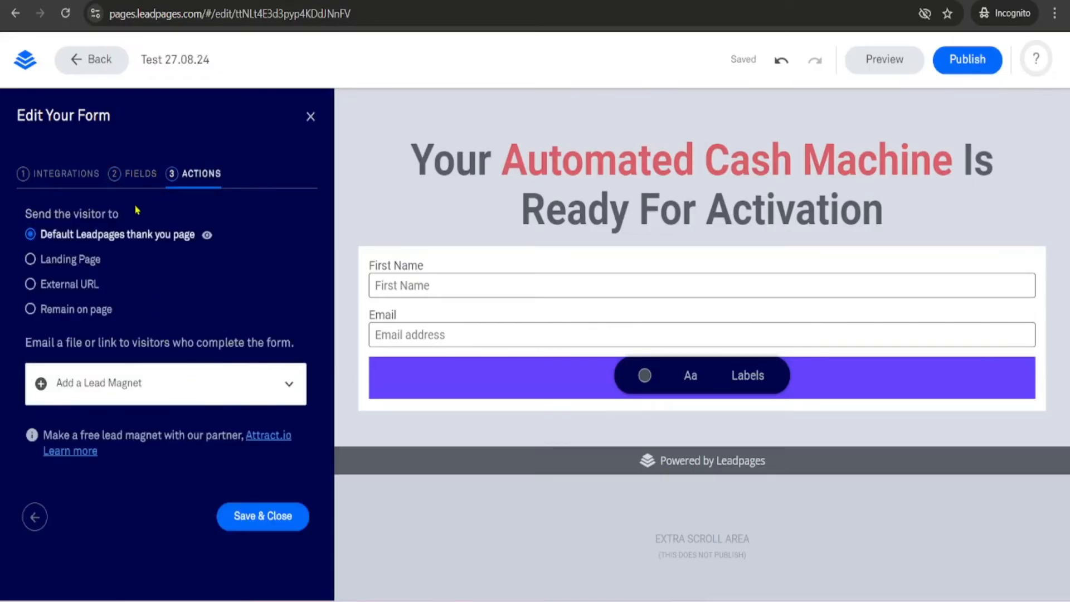
click(258, 516)
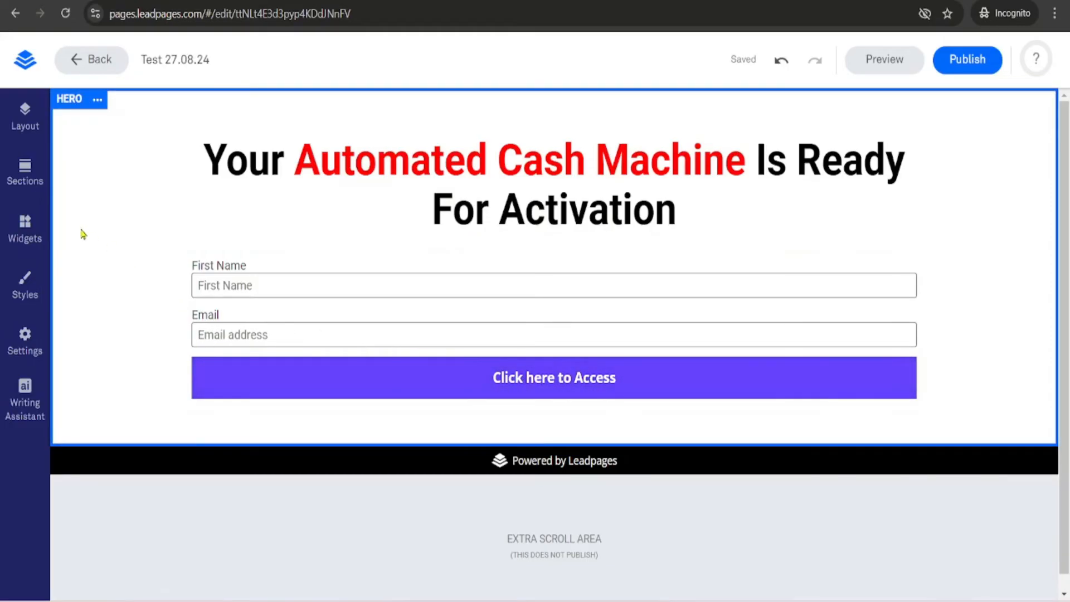
- Add a Text widget below the sign-up button
click(25, 229)
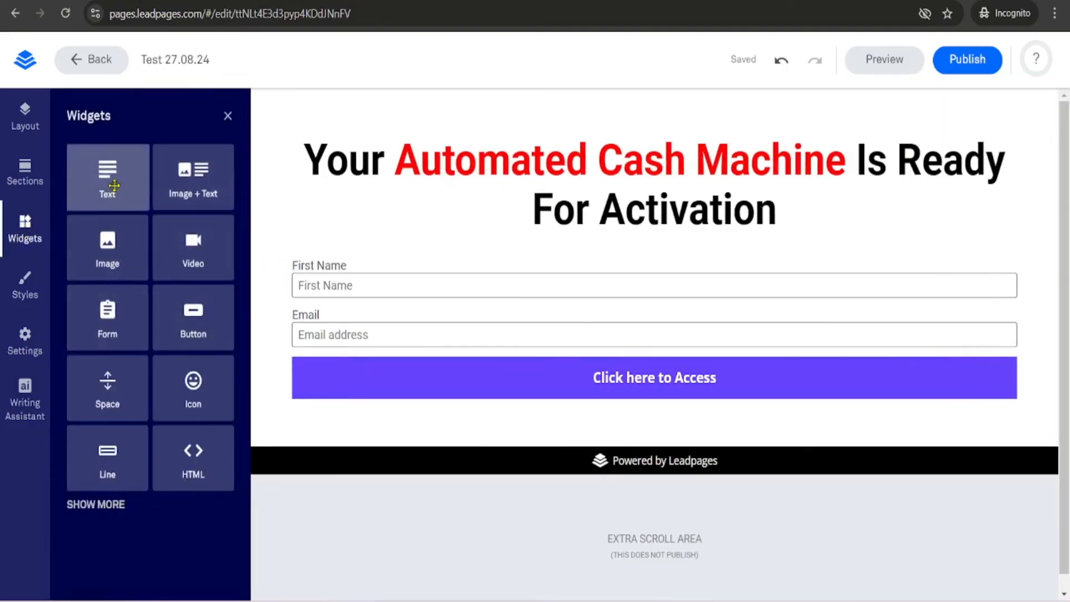
drag(114, 185, 664, 497)
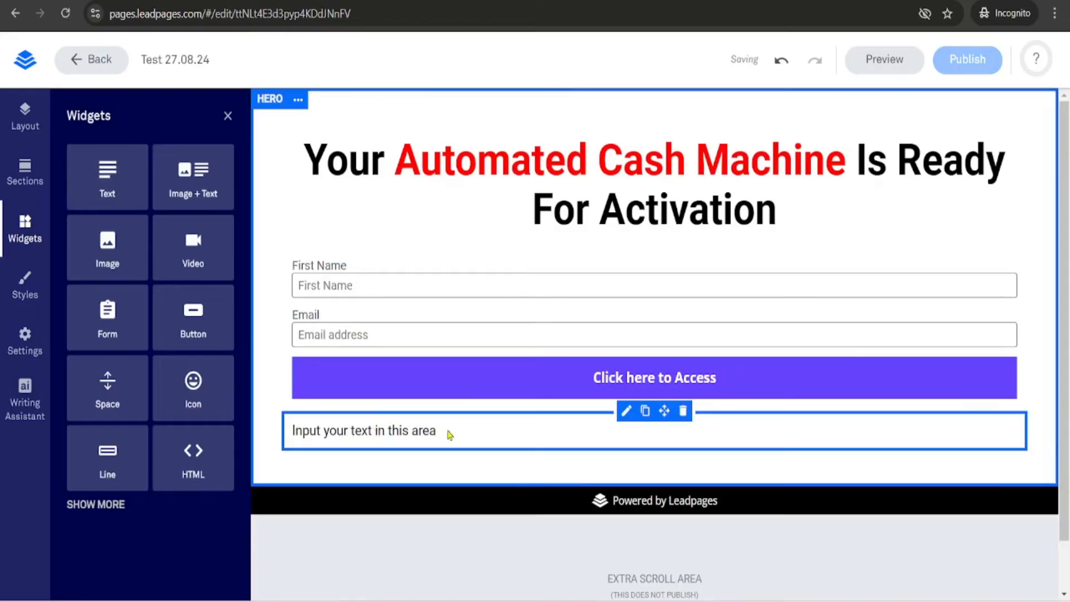
click(451, 431)
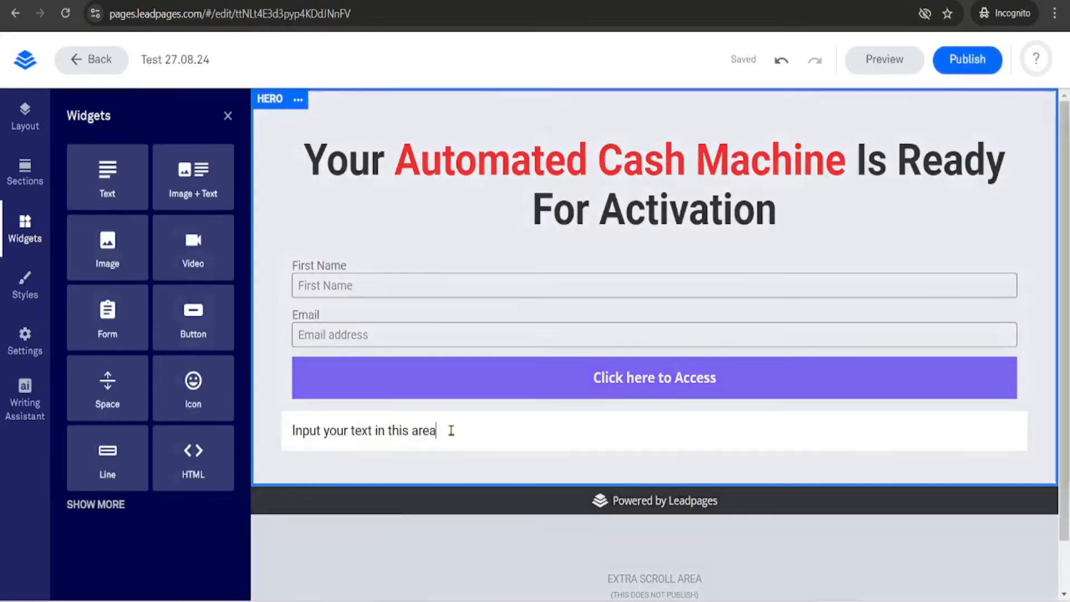
- Replace the placeholder text with "*Bonus will be sent to the above indicated email address"
key(BackSpace)
key(BackSpace)
key(BackSpace)
key(BackSpace)
key(BackSpace)
key(BackSpace)
key(BackSpace)
key(BackSpace)
key(BackSpace)
key(BackSpace)
key(BackSpace)
key(BackSpace)
key(BackSpace)
key(BackSpace)
key(BackSpace)
key(BackSpace)
key(BackSpace)
key(BackSpace)
key(BackSpace)
key(BackSpace)
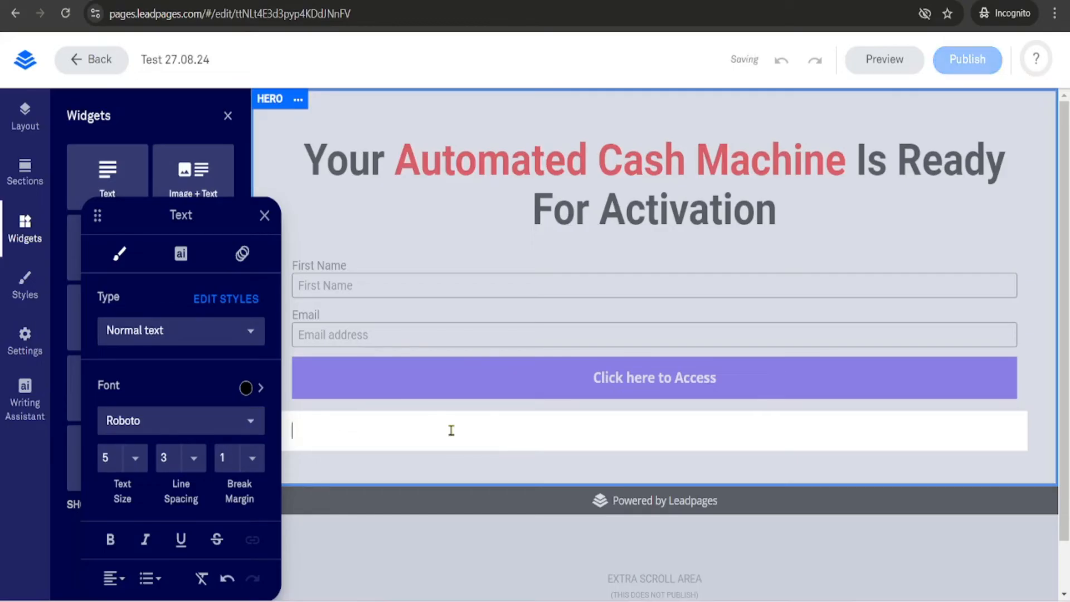
text(*)
text(onus wil)
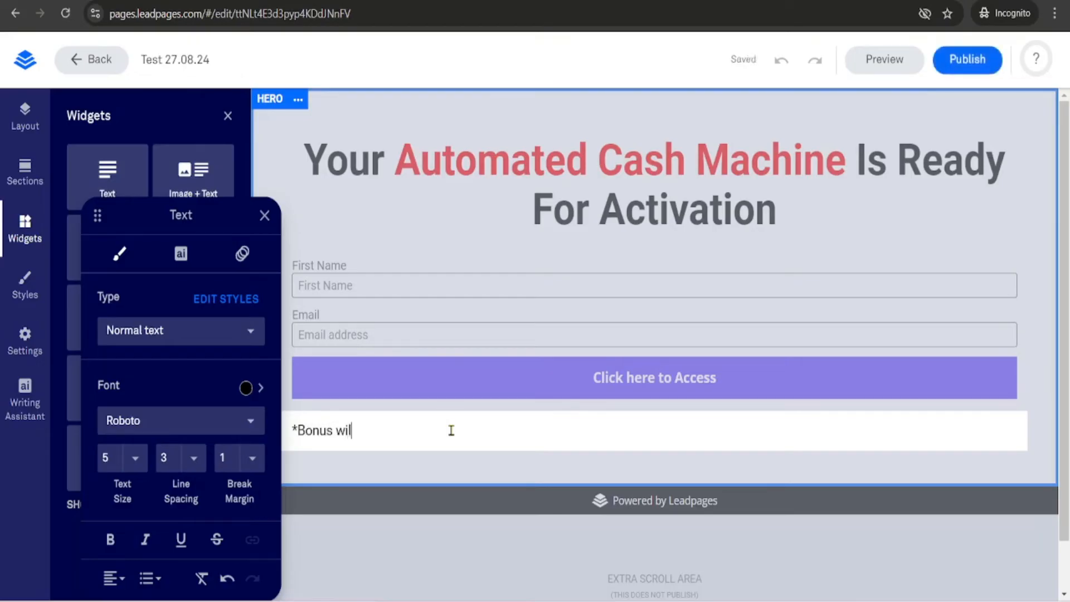
text(l be sent t)
key(BackSpace)
key(BackSpace)
text(t to the ab)
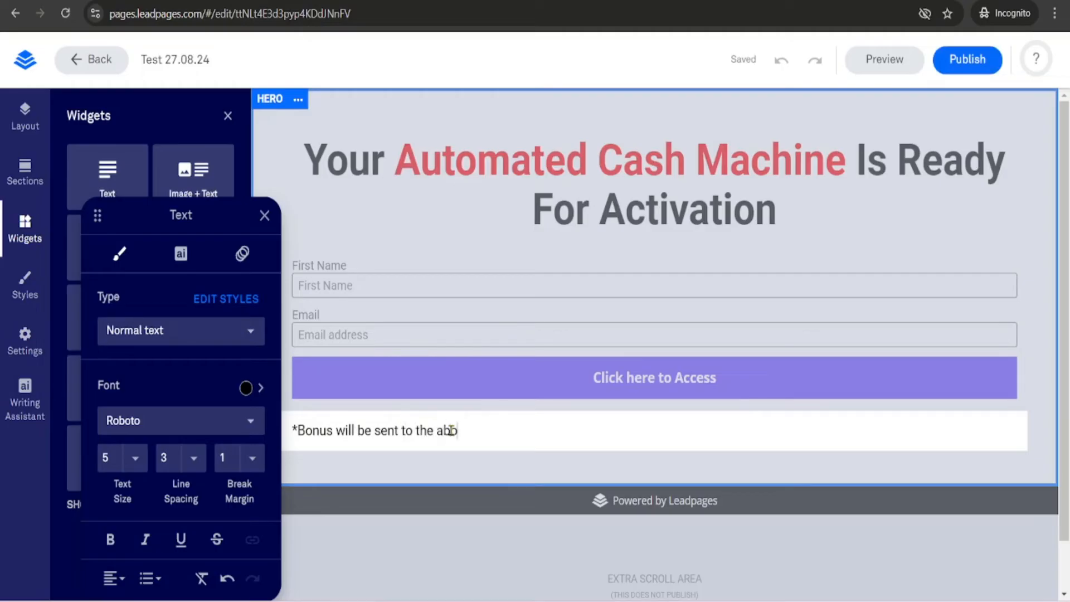
text(ove indicated email address)
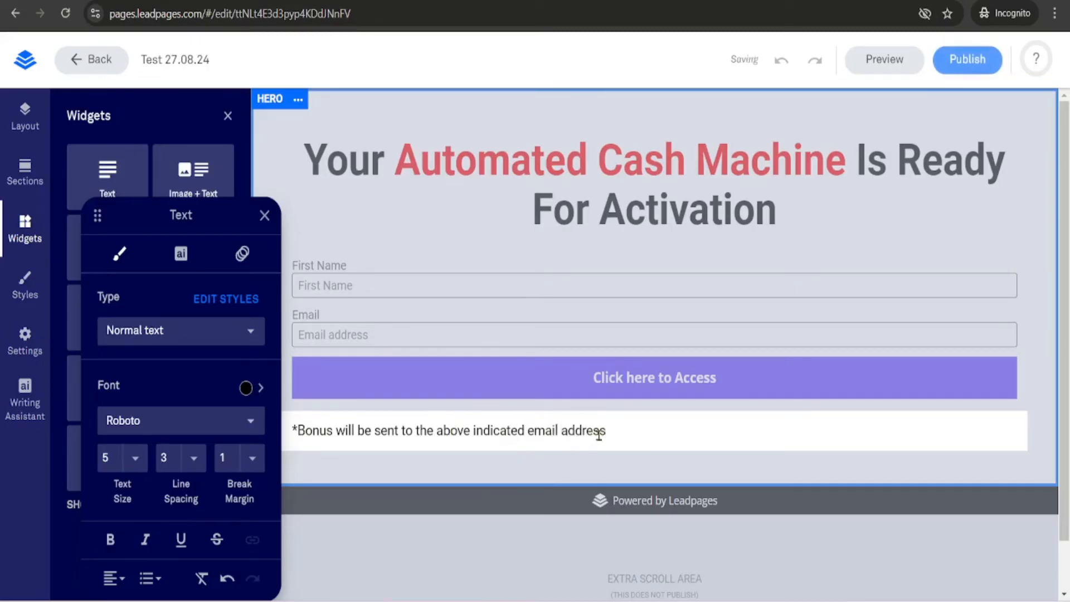
- Select the disclaimer text, italicize it, and close the text settings
drag(608, 433, 294, 435)
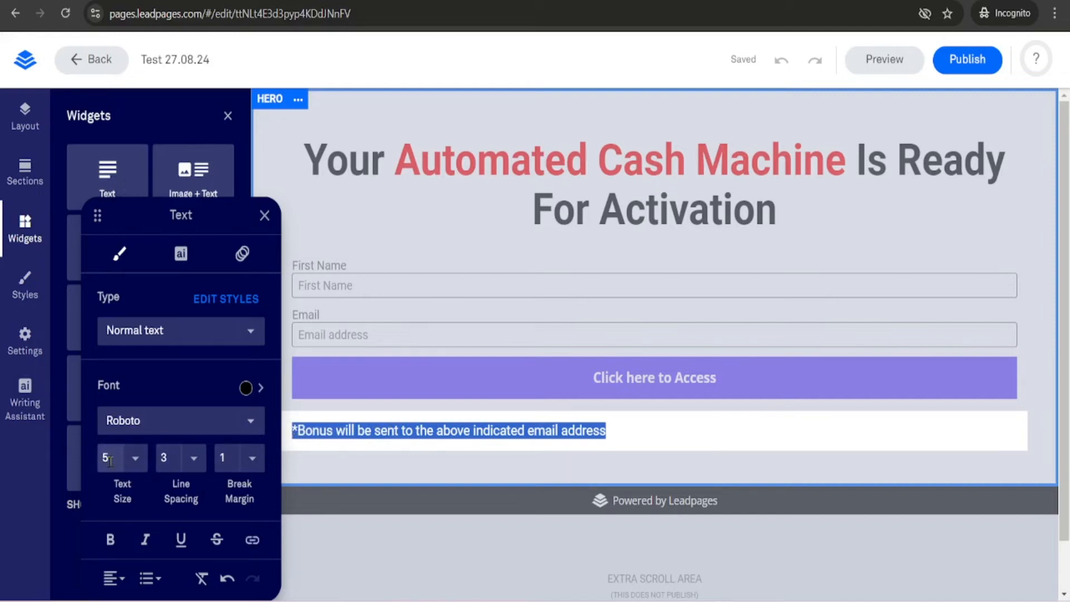
click(133, 468)
click(147, 466)
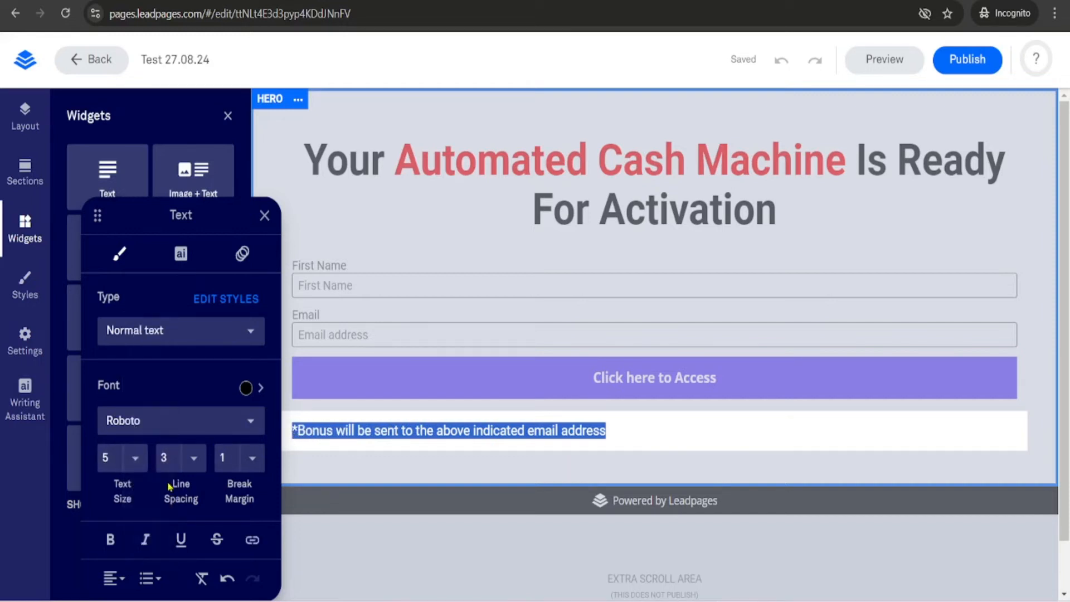
click(156, 539)
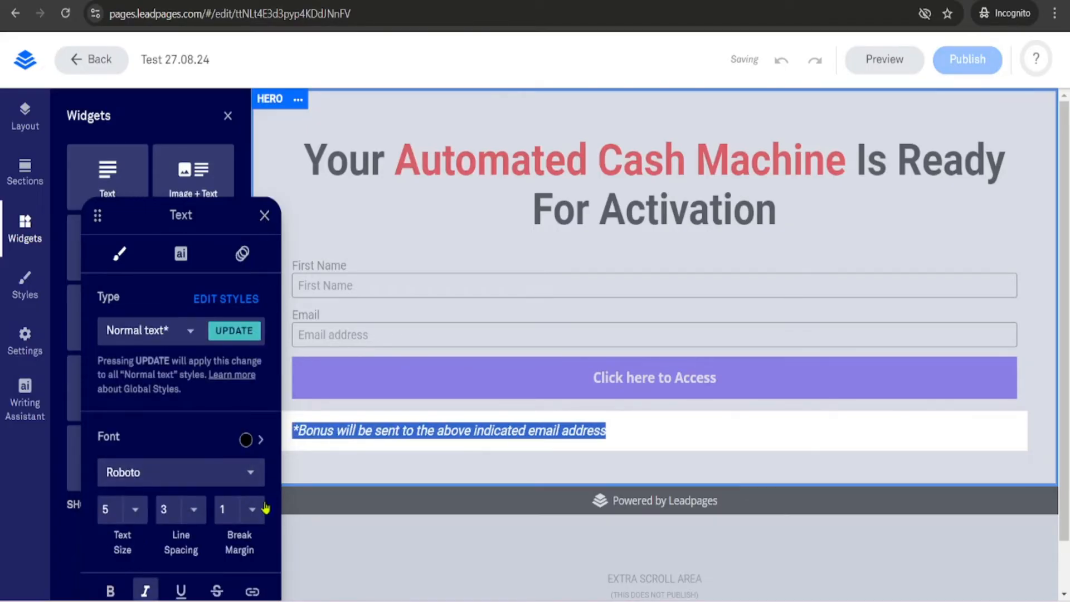
click(265, 215)
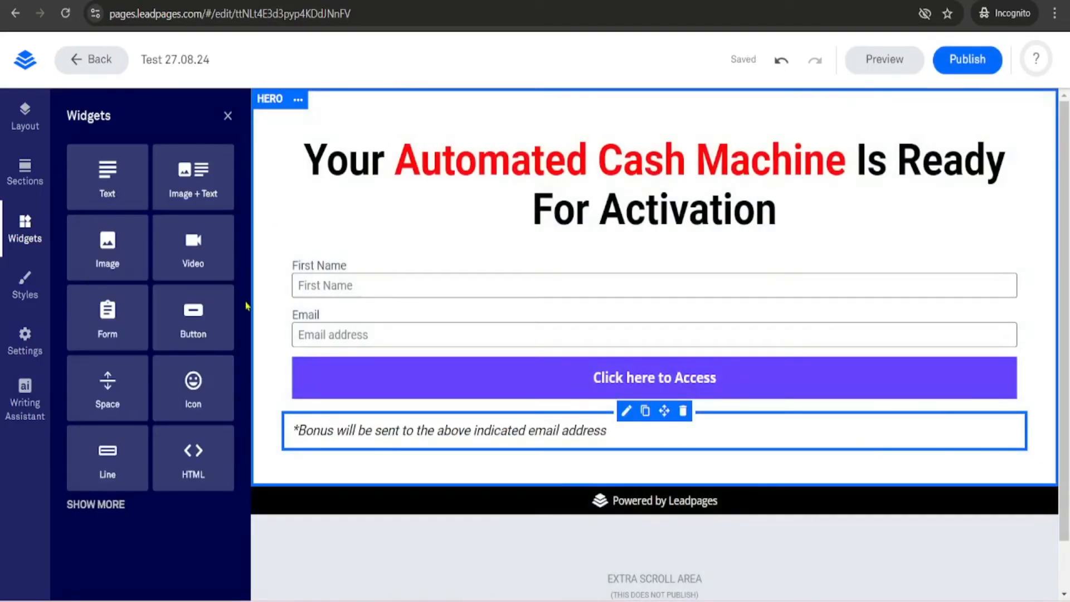
- Open the sign-up form's Actions settings and try the External URL option for redirecting visitors
click(227, 116)
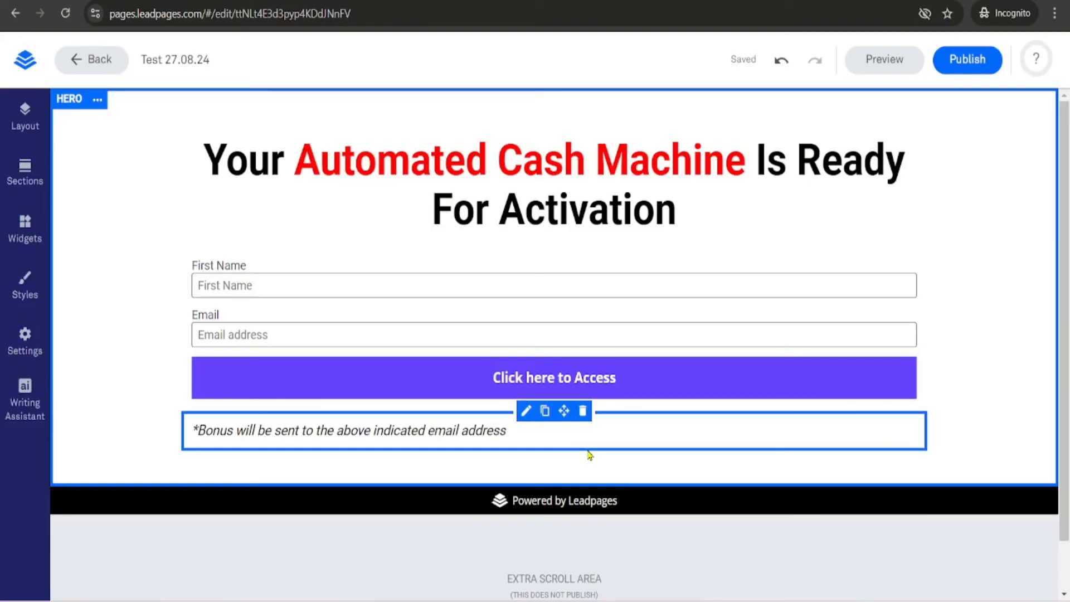
click(551, 380)
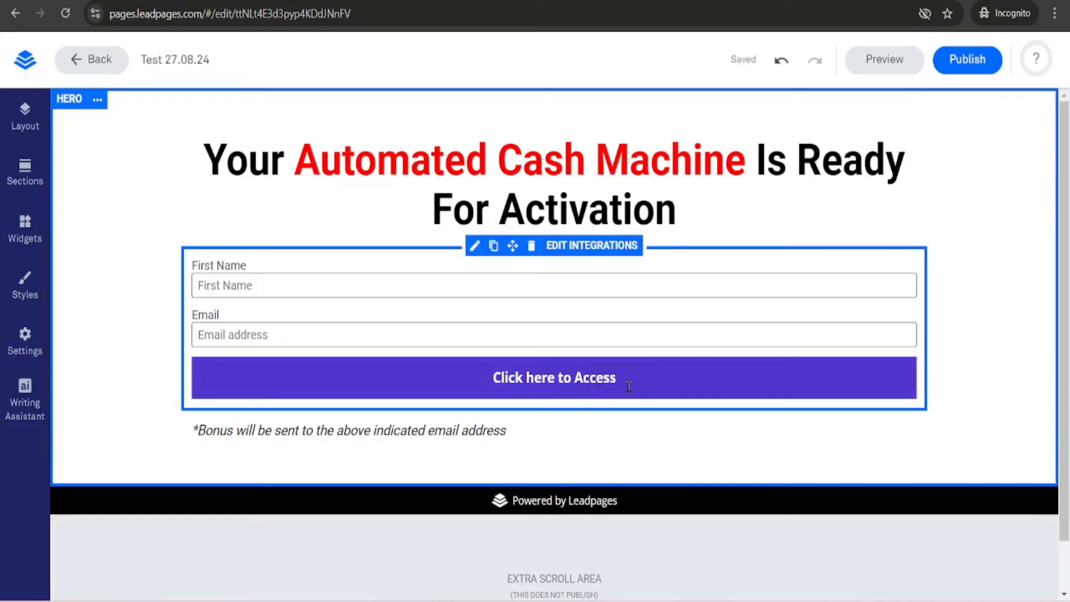
click(483, 375)
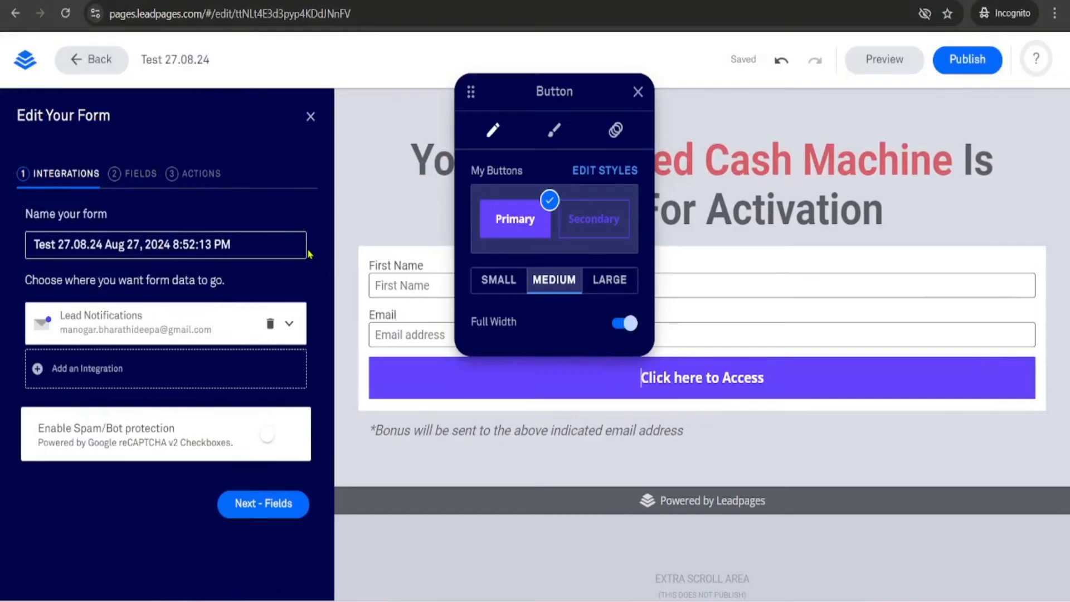
click(210, 175)
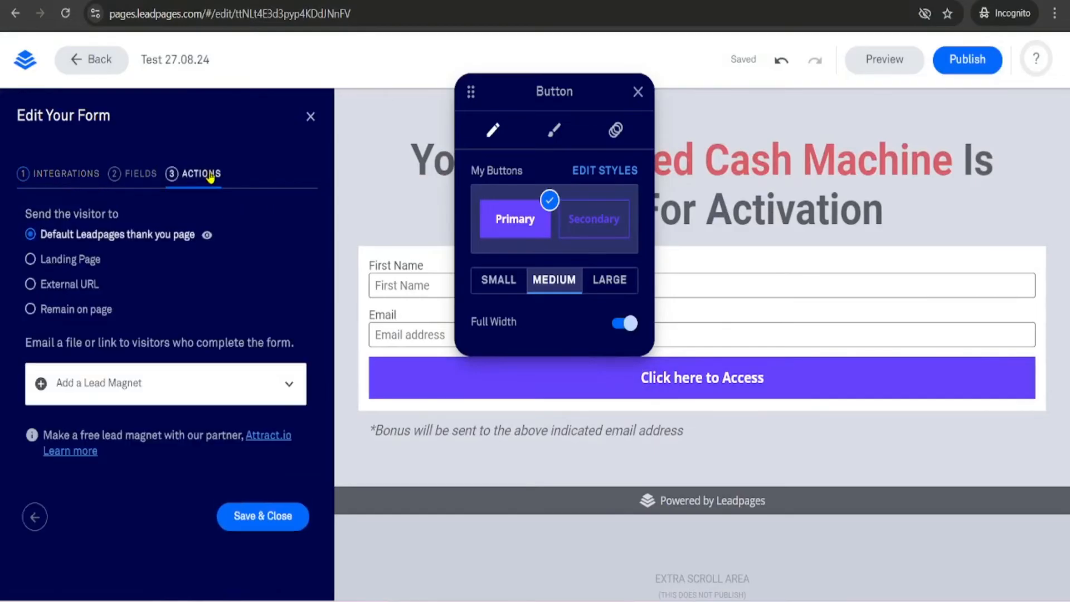
click(64, 286)
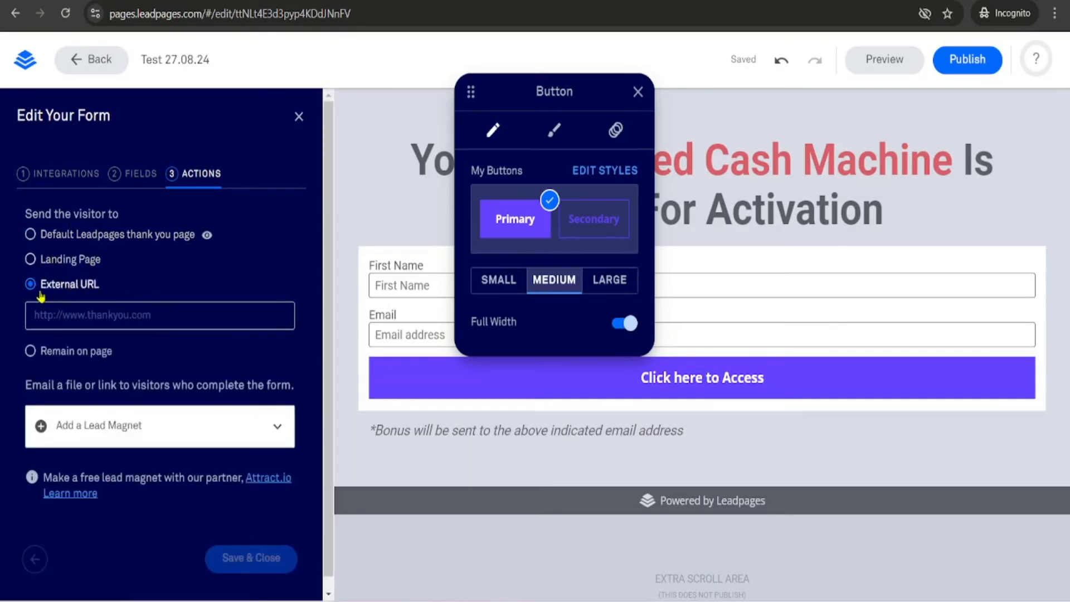
click(139, 315)
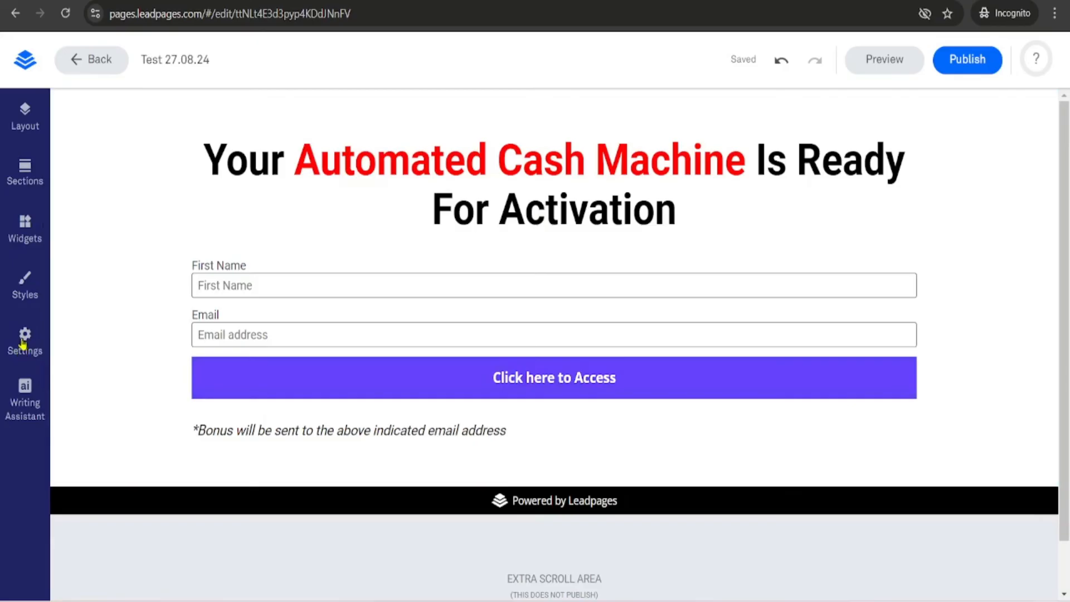
- Review the page settings across the SEO, Social, Analytics and Language sections, and close the settings
click(23, 344)
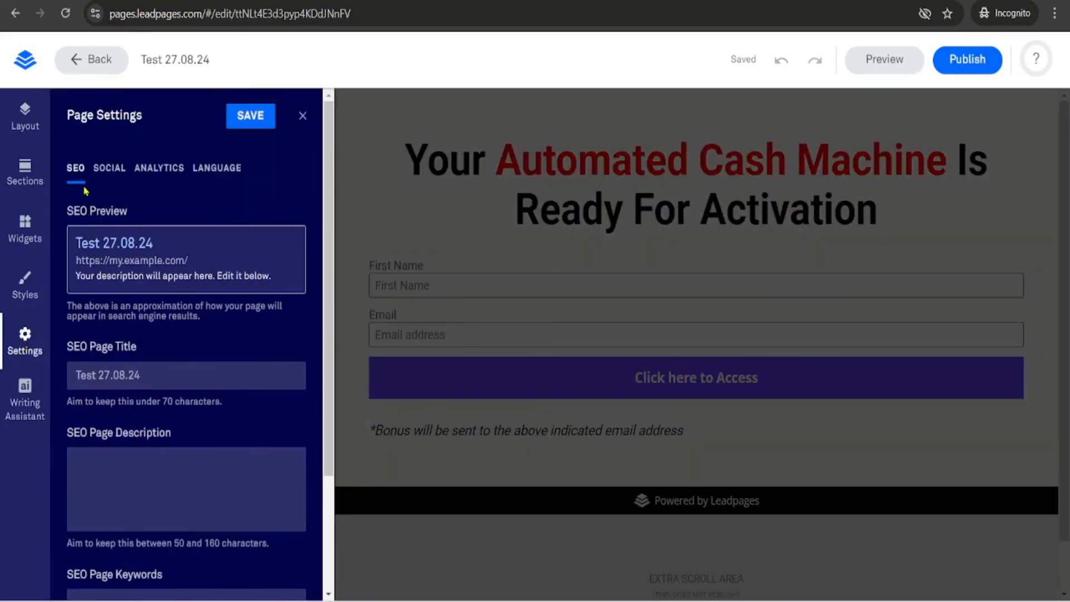
click(110, 169)
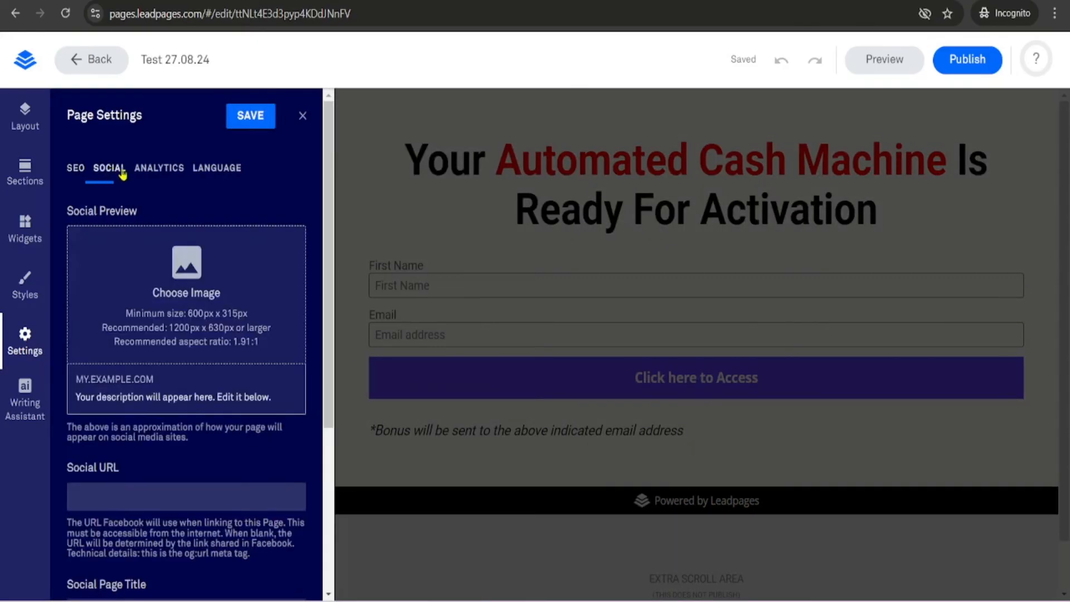
click(159, 169)
click(215, 169)
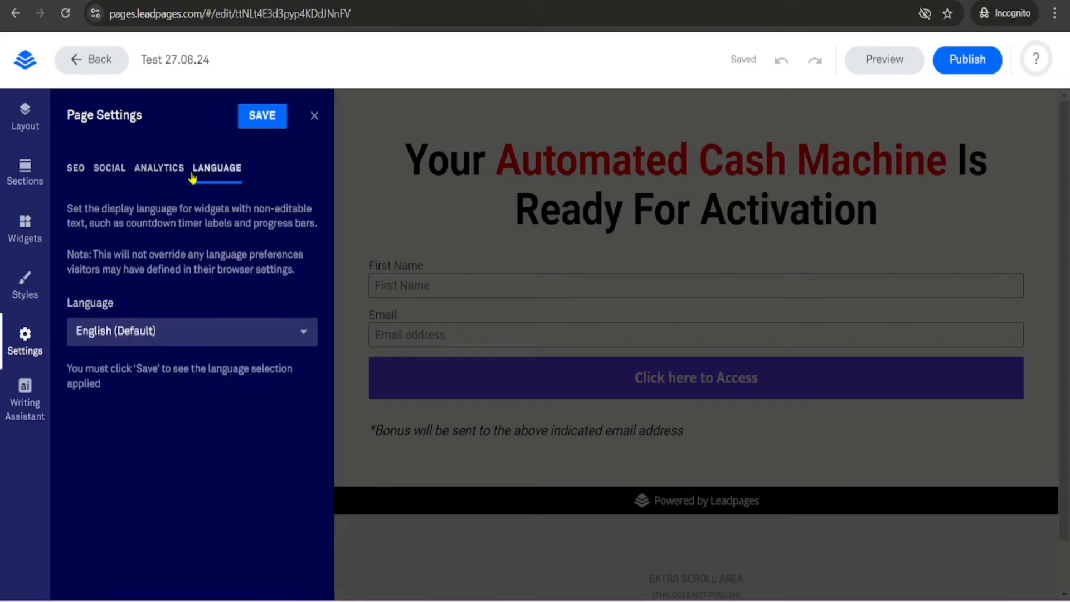
click(76, 169)
scroll(143, 335, down, 3)
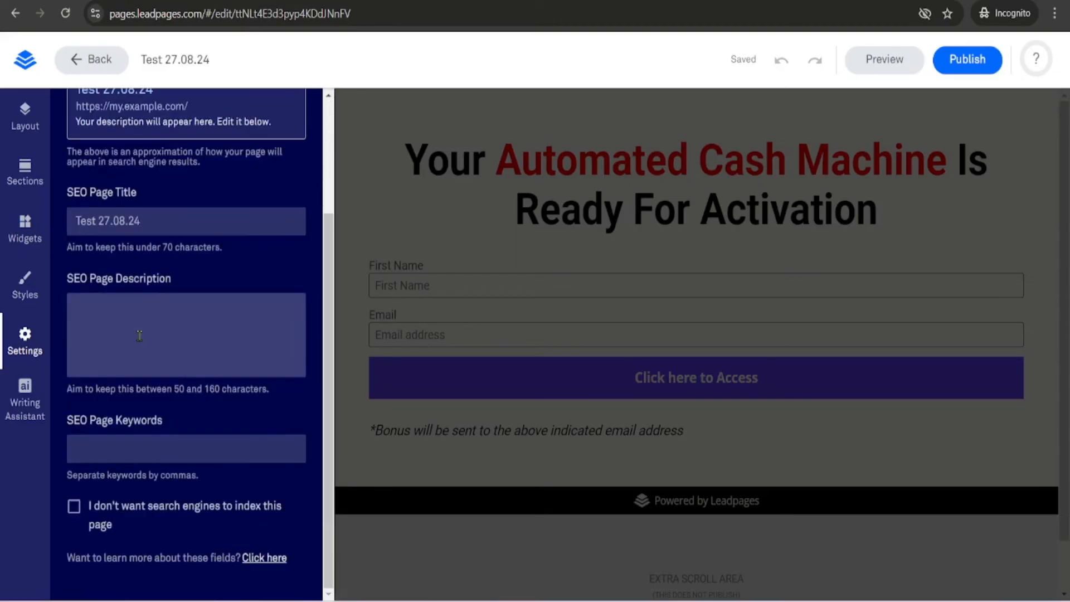
scroll(143, 335, up, 2)
scroll(142, 335, up, 1)
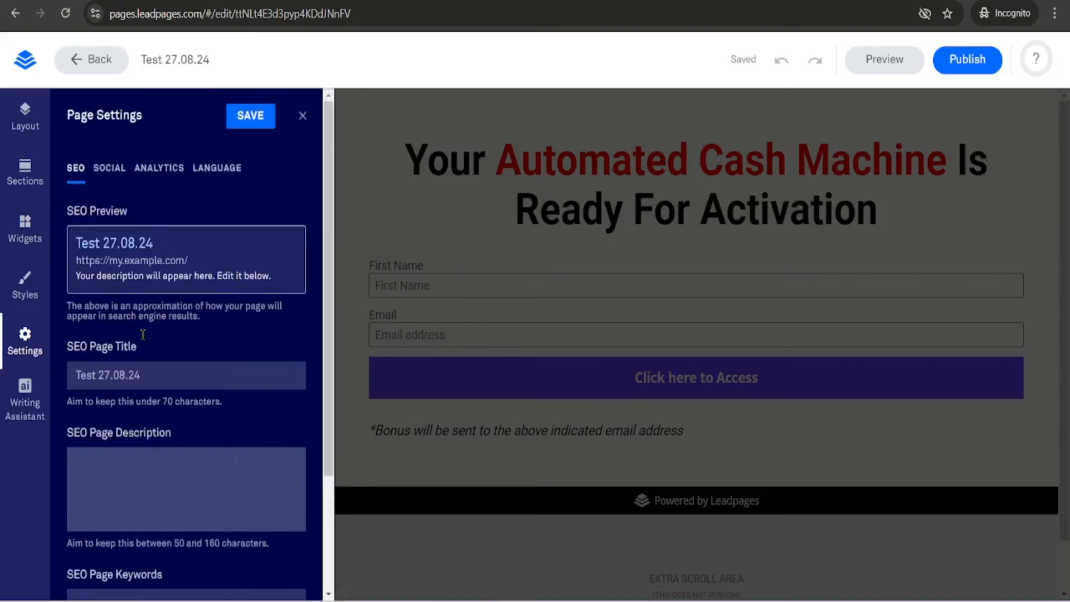
click(118, 173)
scroll(167, 293, down, 3)
scroll(164, 279, up, 3)
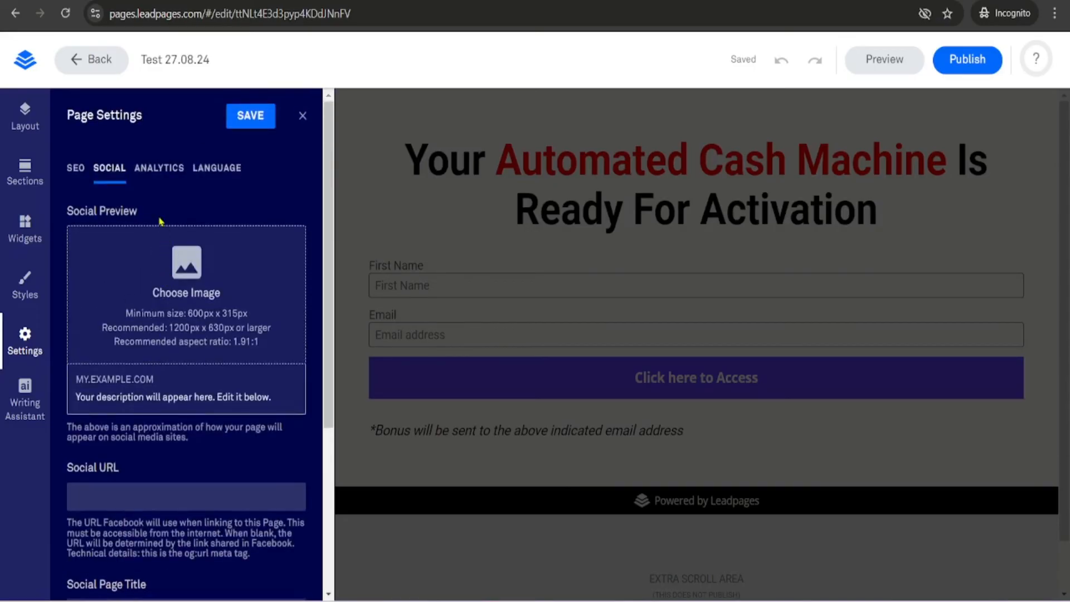
click(156, 175)
scroll(210, 362, down, 2)
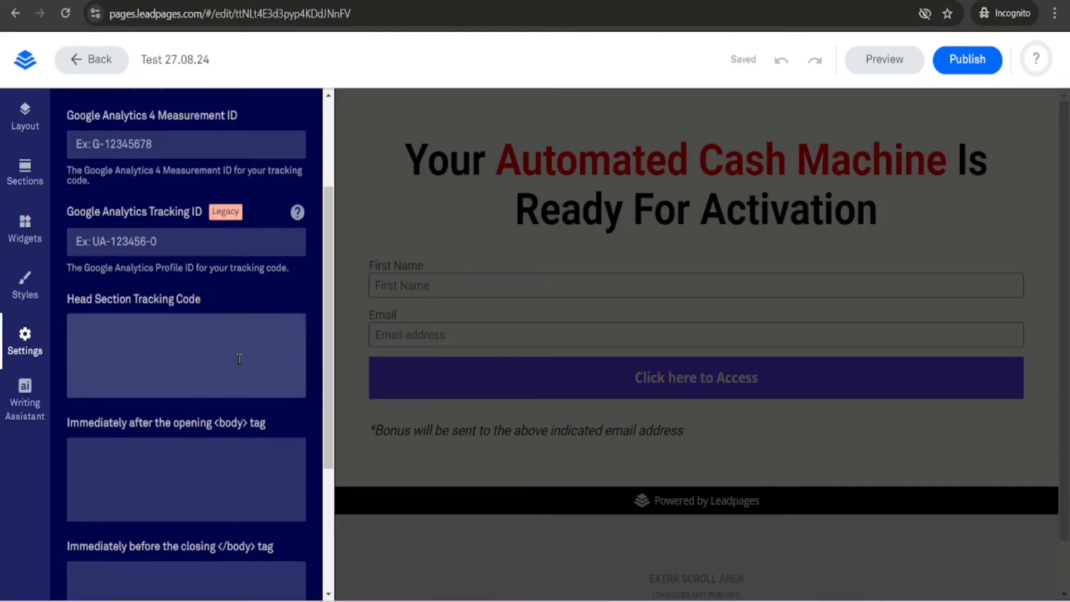
scroll(239, 351, up, 3)
click(222, 178)
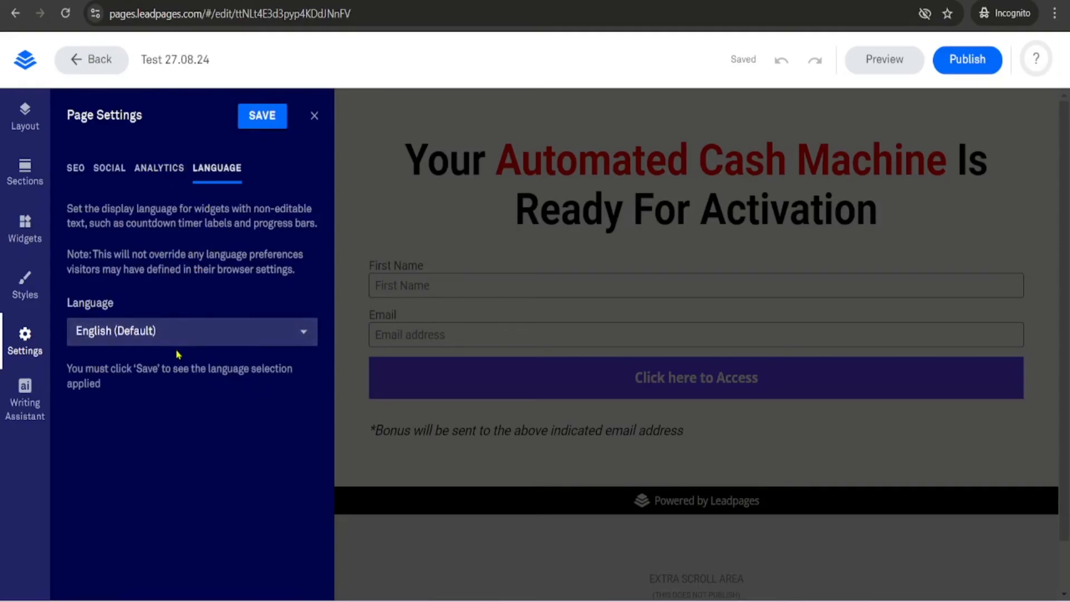
click(314, 117)
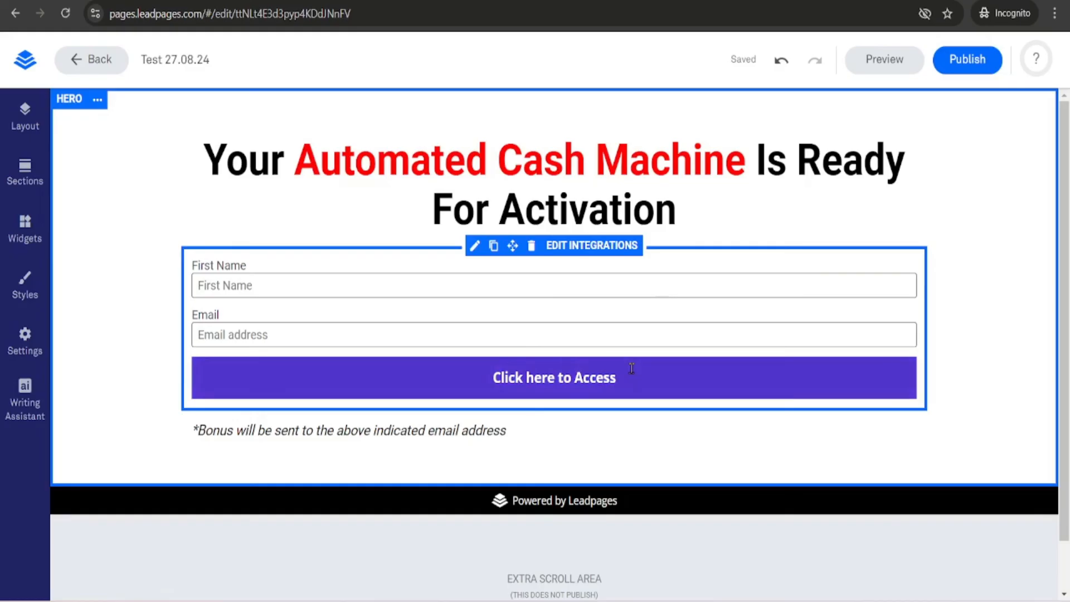
- Publish the page with the test-270824 slug, copy the live link, and close the dialog
click(968, 62)
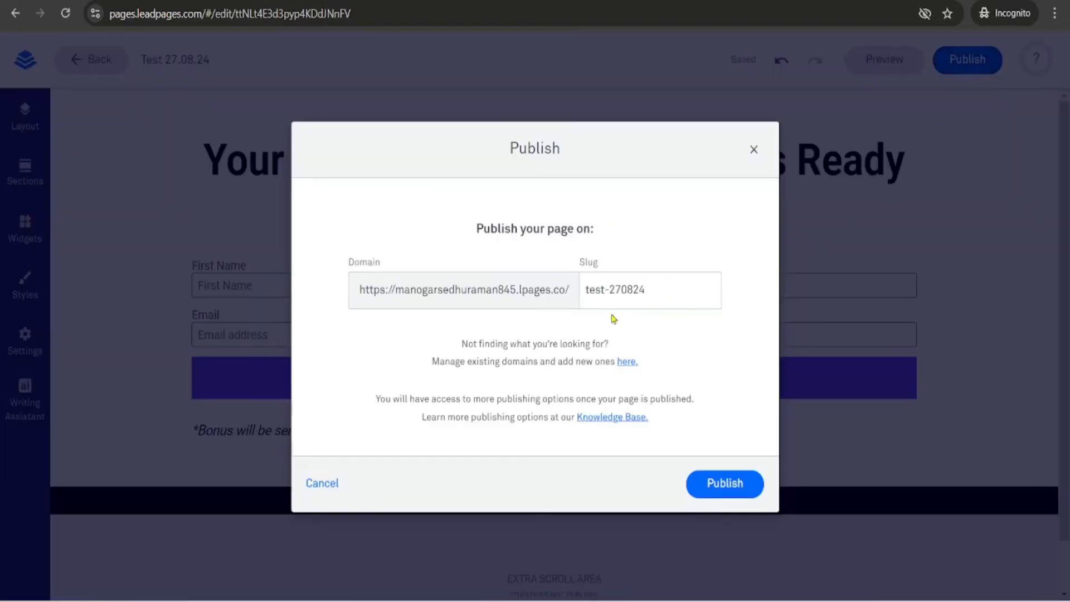
click(721, 493)
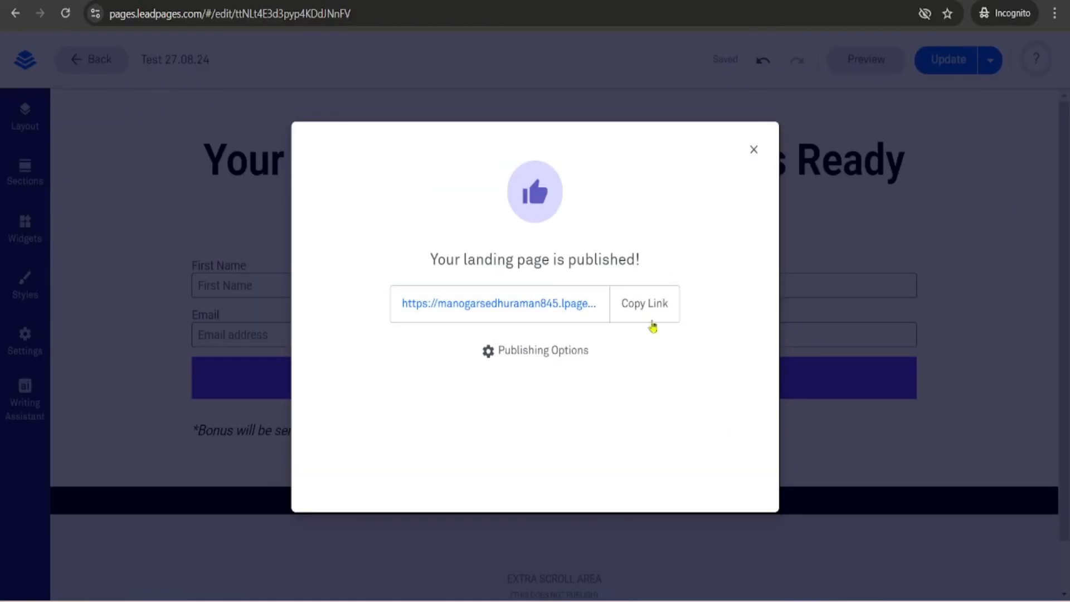
click(642, 307)
click(755, 150)
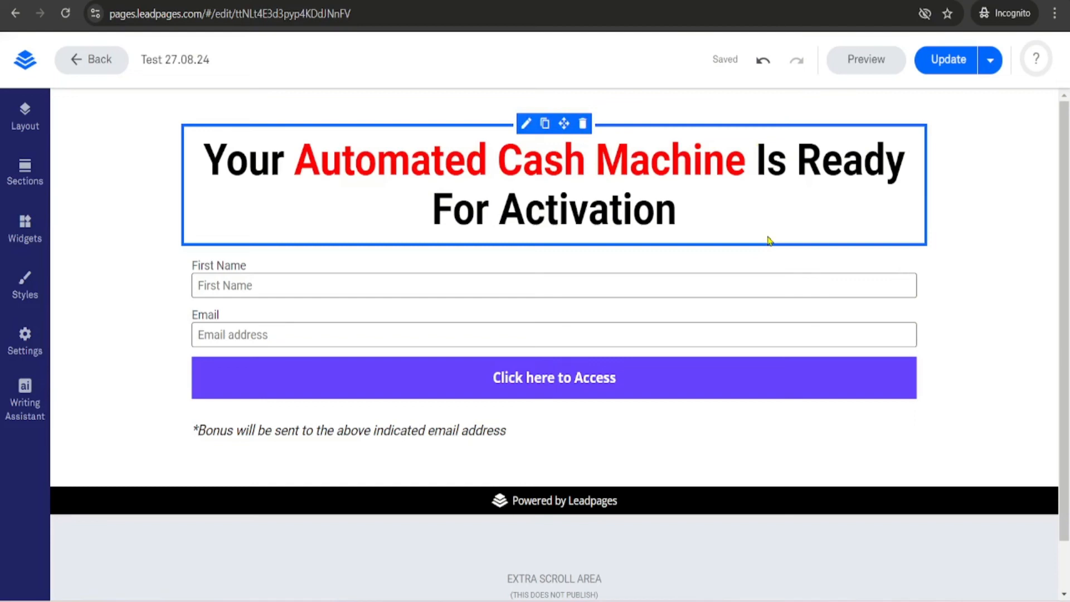
- Preview the published page in tablet and mobile views
click(865, 61)
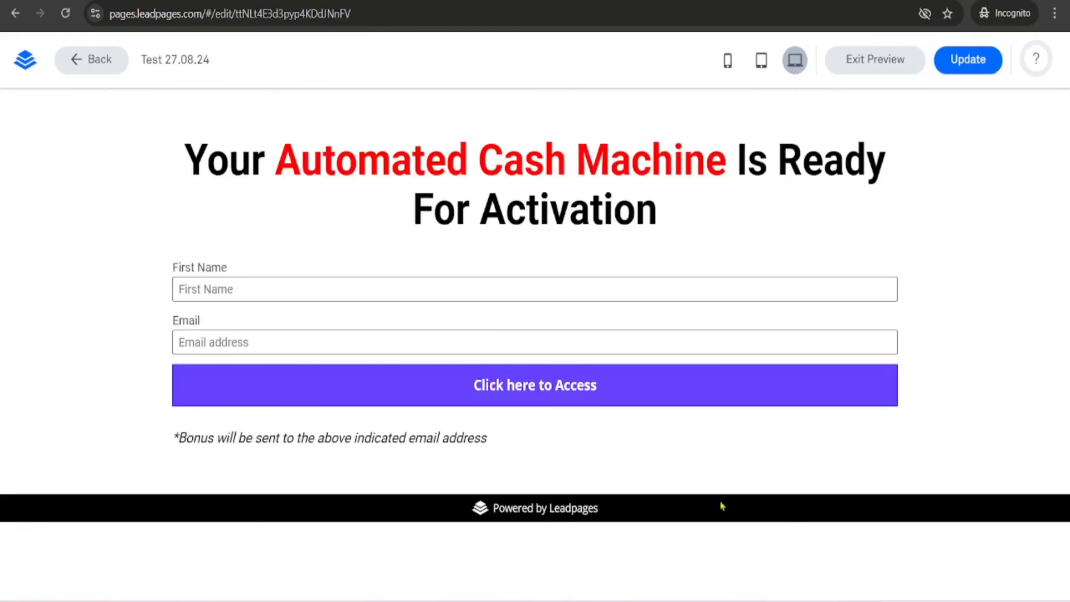
click(760, 64)
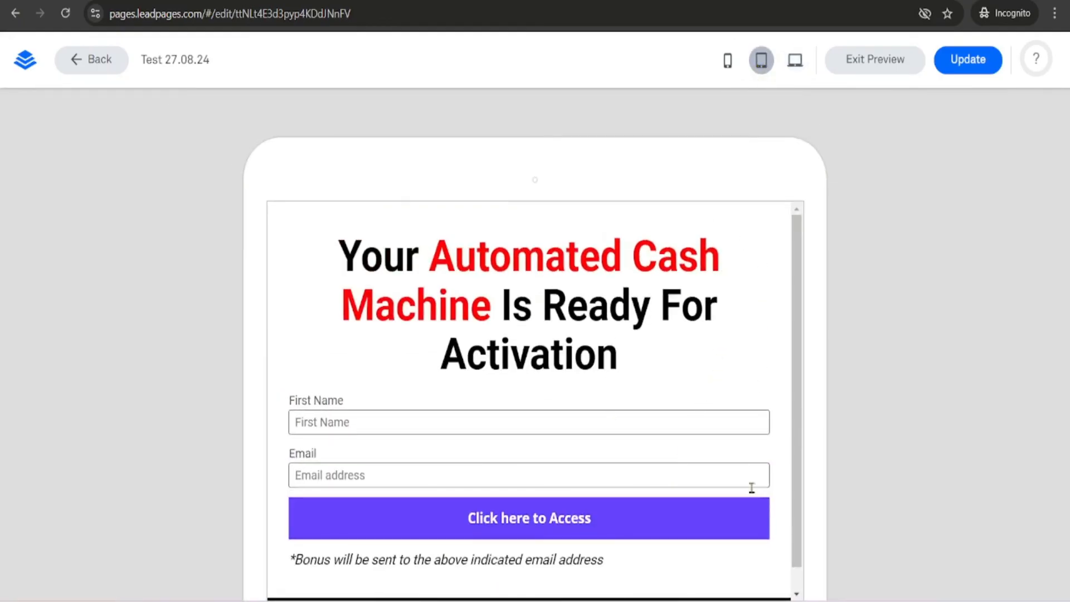
click(728, 67)
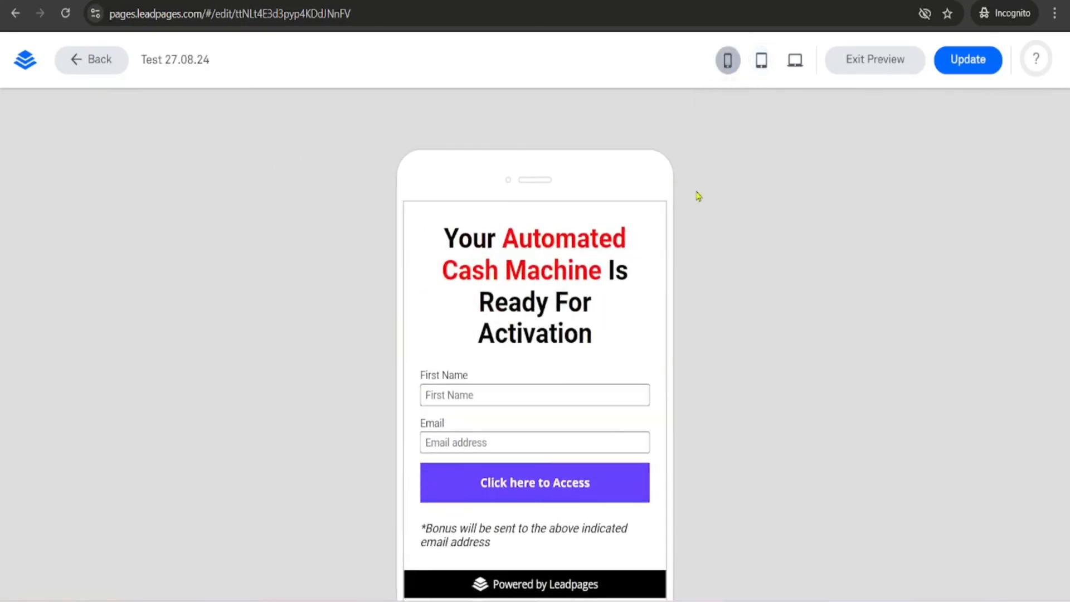